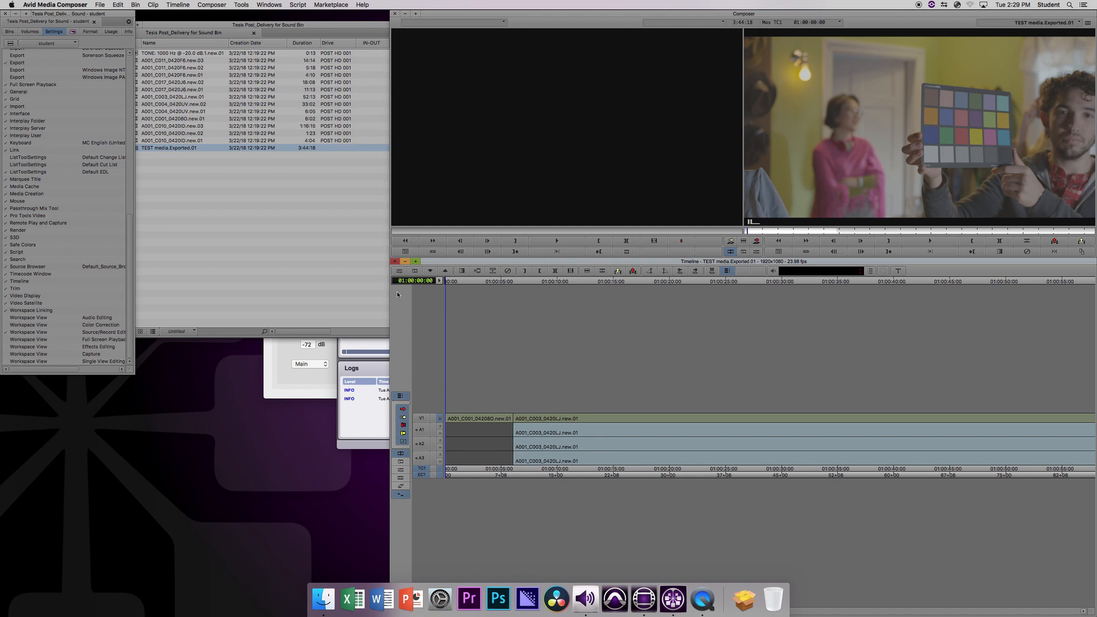
Change the starting timecode of the TEST media.Exported.01 sequence to 00:59:54:00 through its Sequence Report
left_click(913, 91)
right_click(848, 91)
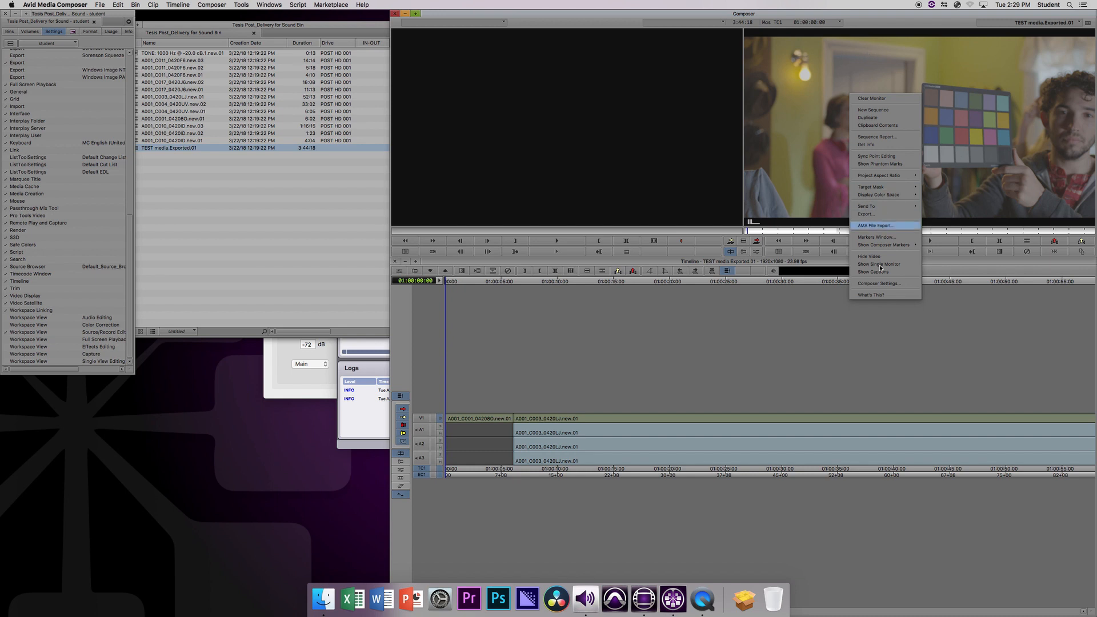
left_click(884, 140)
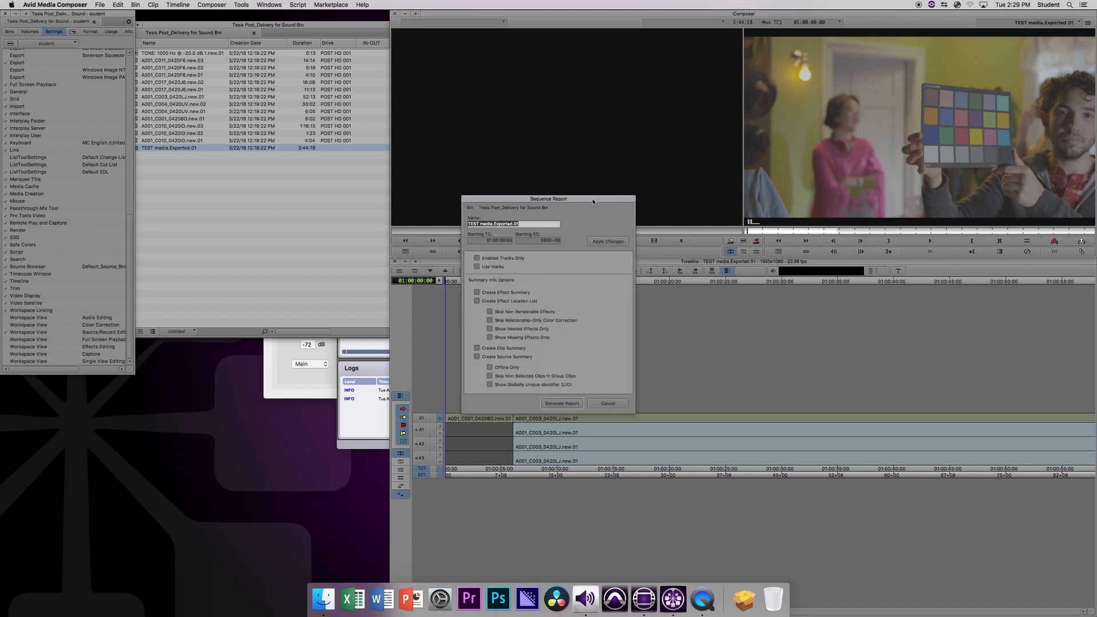
left_click_drag(593, 202, 670, 196)
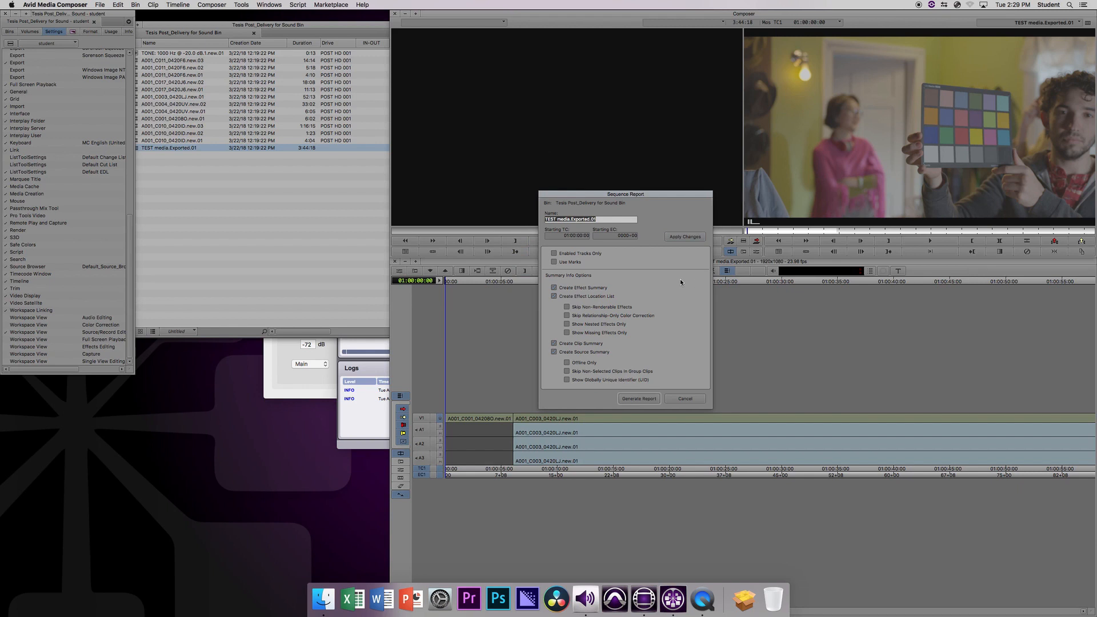
left_click(573, 236)
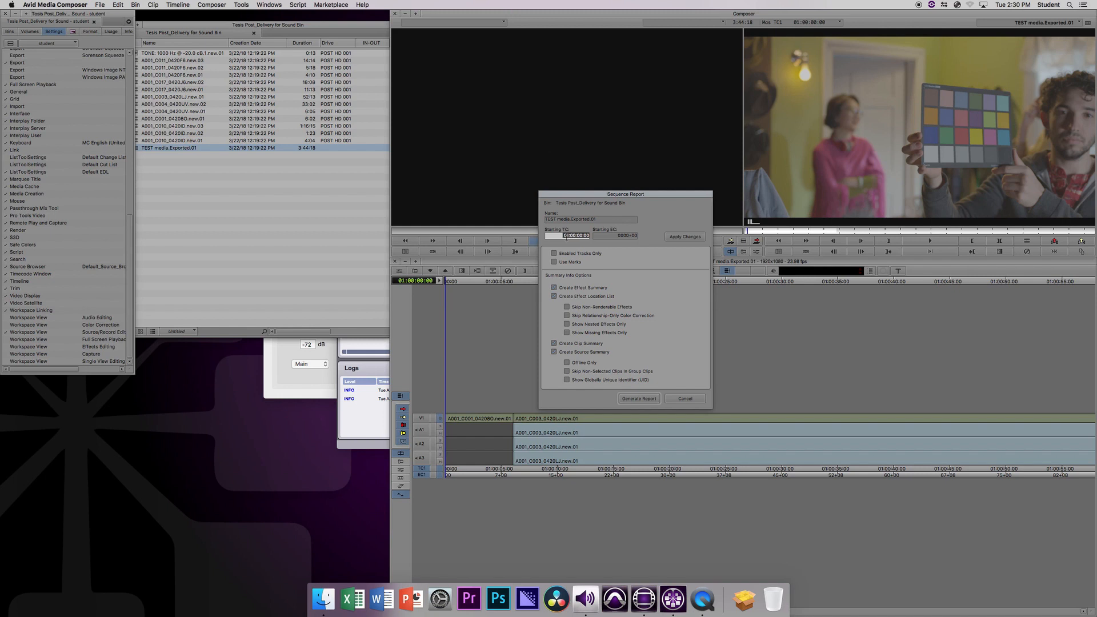
left_click(577, 236)
double_click(574, 236)
type("59:54")
left_click(692, 237)
left_click(685, 399)
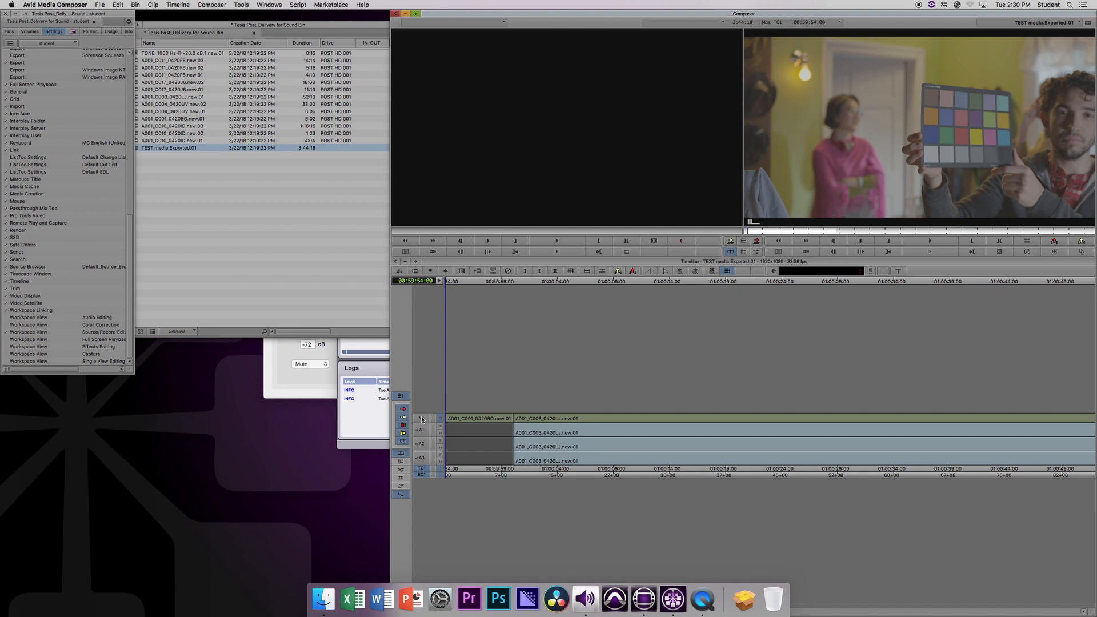
Load filler as the source, mark 6 seconds of it, and splice it in at the head of the sequence on all tracks
left_click_drag(422, 420, 423, 464)
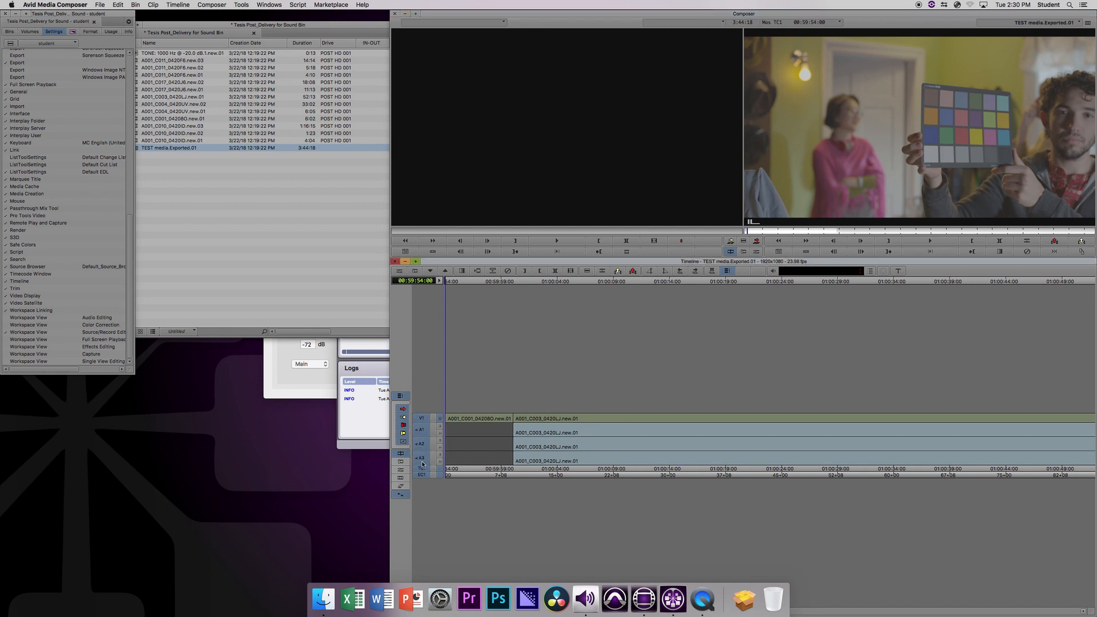
left_click(496, 13)
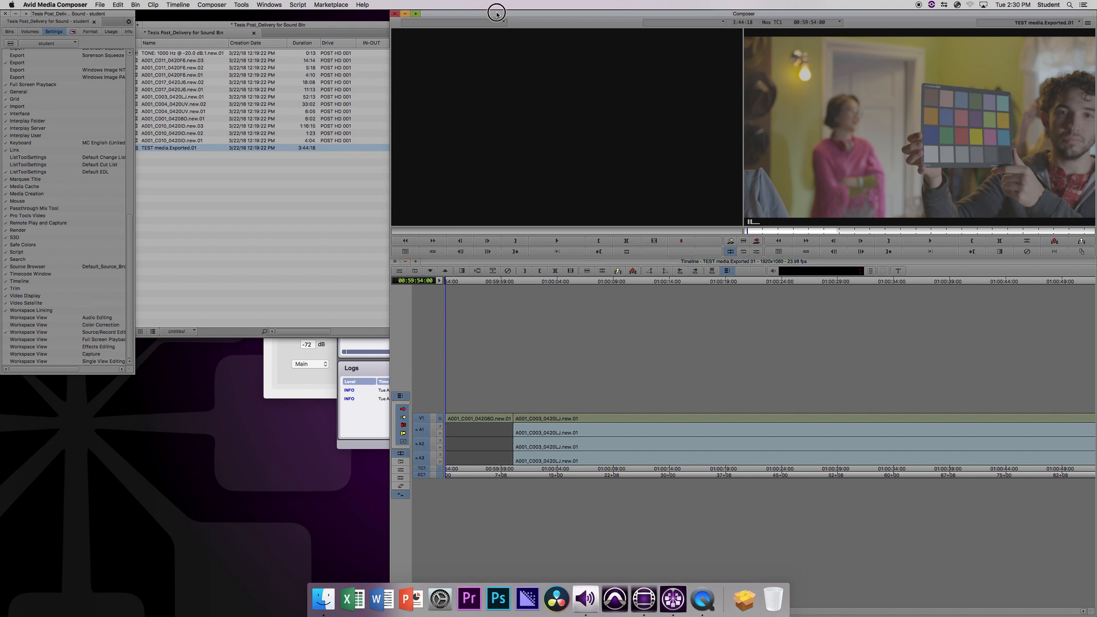
left_click(505, 23)
right_click(472, 56)
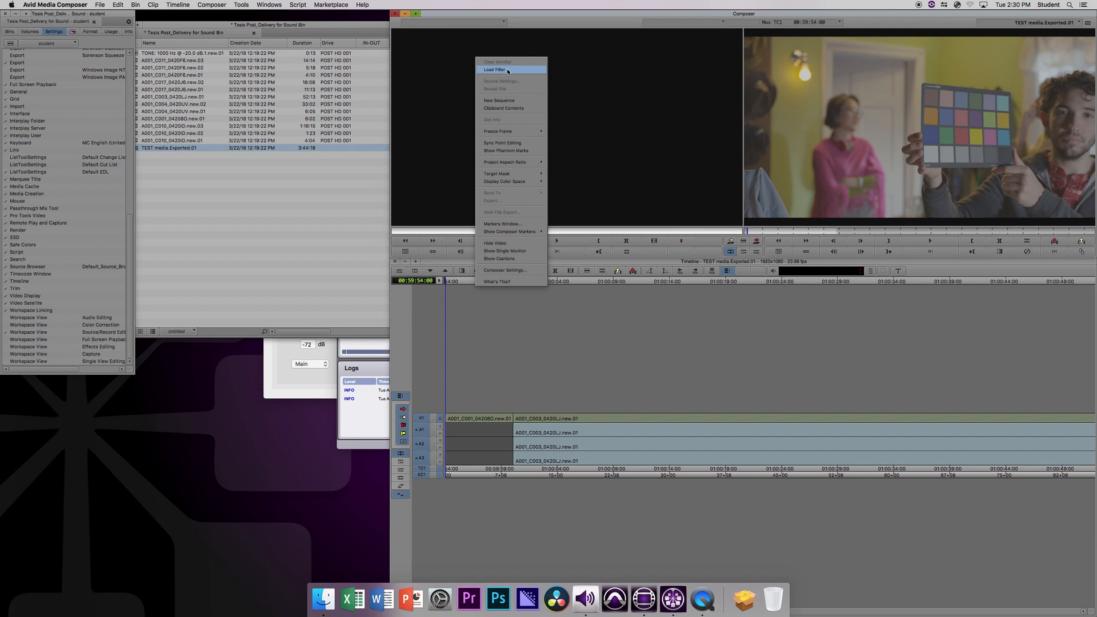
left_click(508, 70)
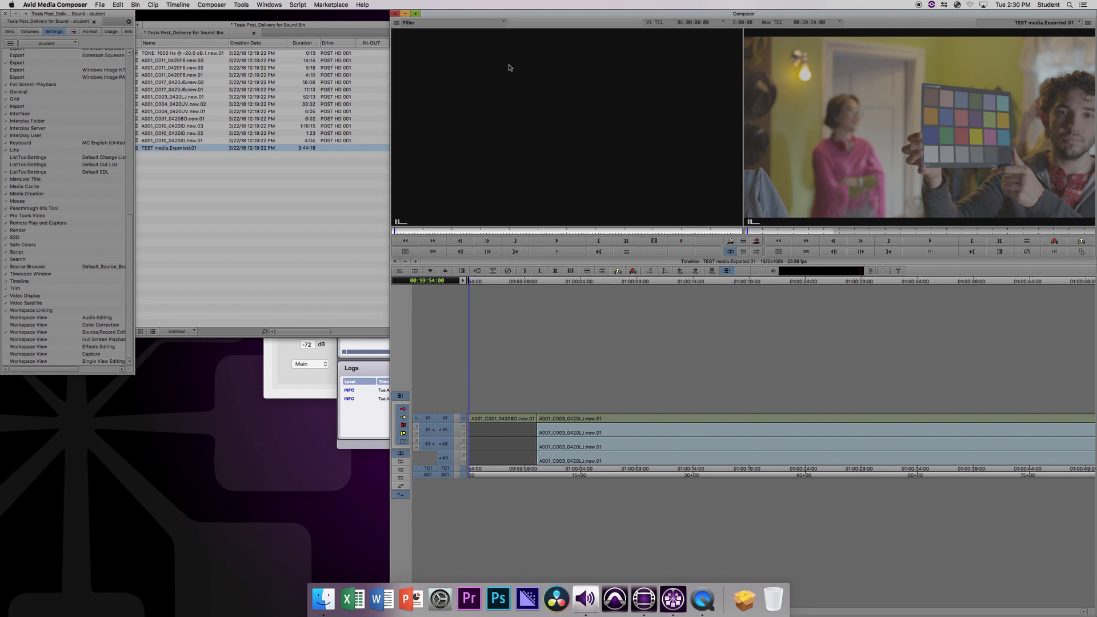
left_click(400, 235)
left_click_drag(411, 231, 518, 180)
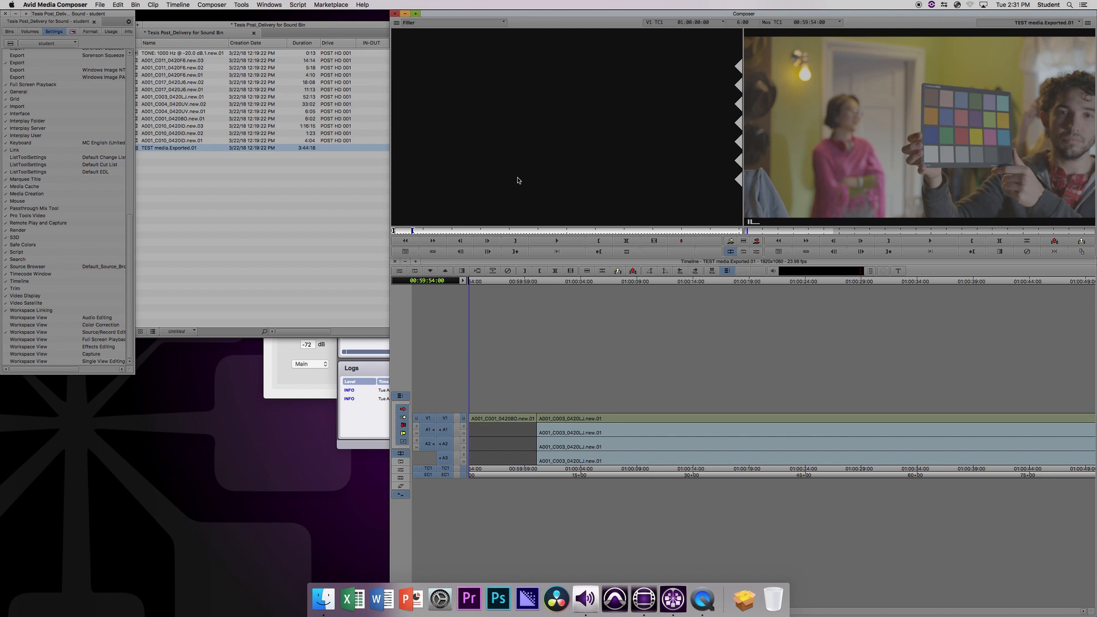
left_click(732, 242)
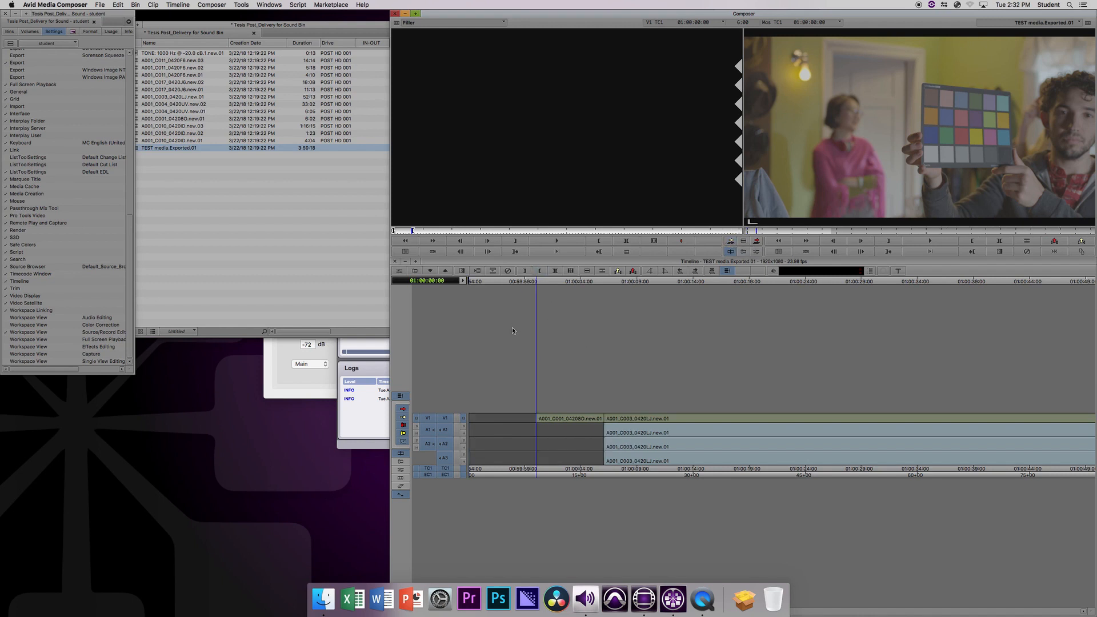
Play the sequence from its head and park at 01:00:00:00 to check where the first picture frame starts
mouse_move(535, 280)
left_mouse_down()
mouse_move(526, 281)
mouse_move(536, 283)
left_mouse_up()
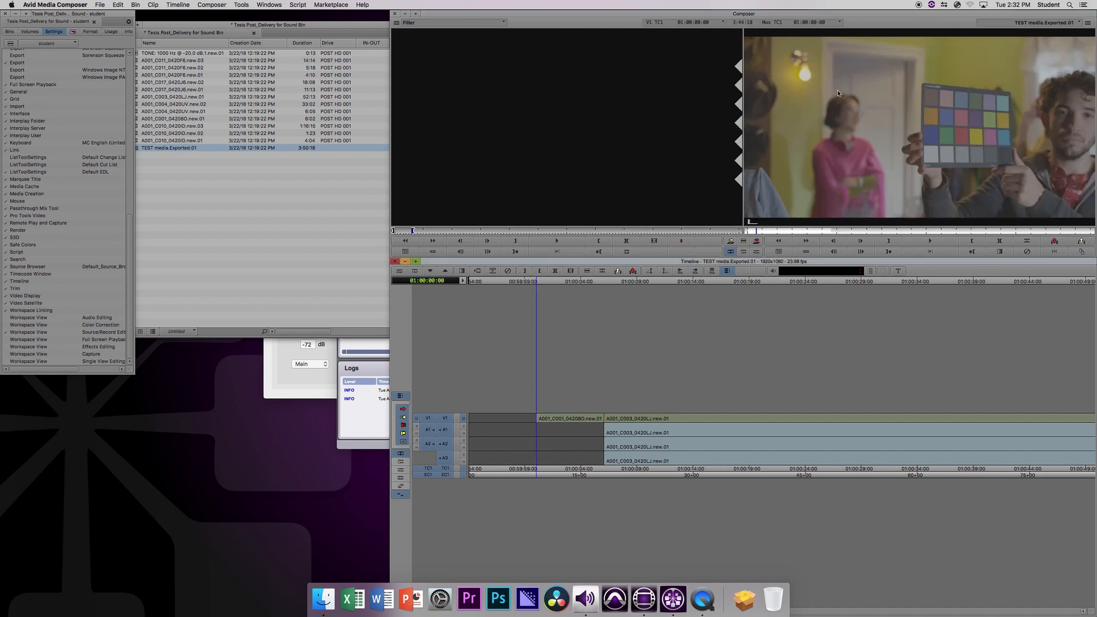
left_click_drag(893, 12, 851, 19)
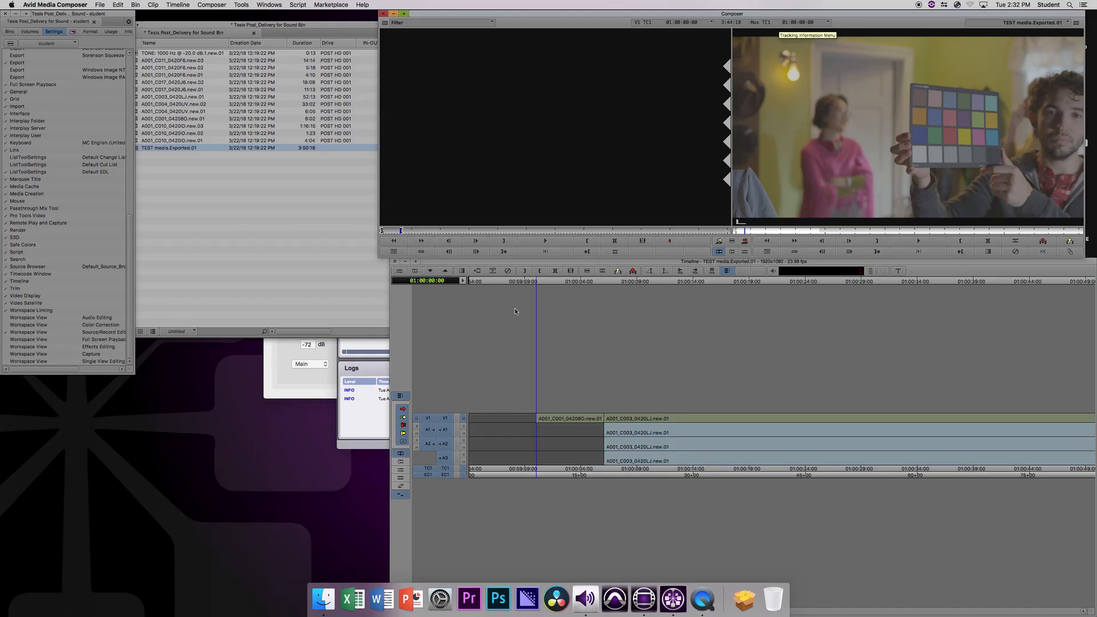
left_click(515, 311)
key("Home")
key("space")
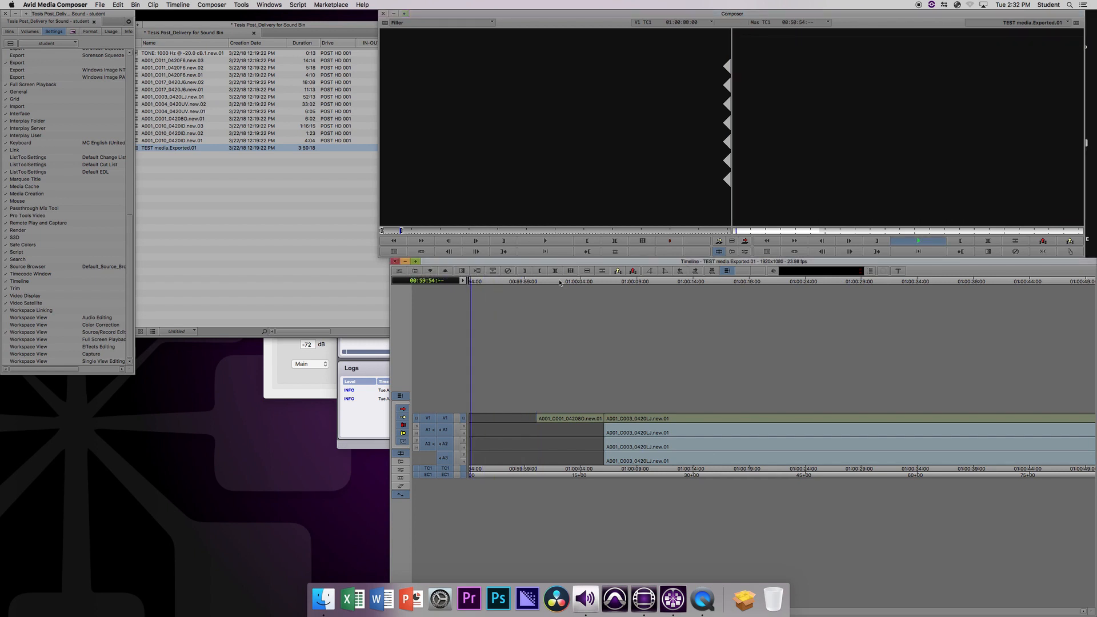
left_click(537, 282)
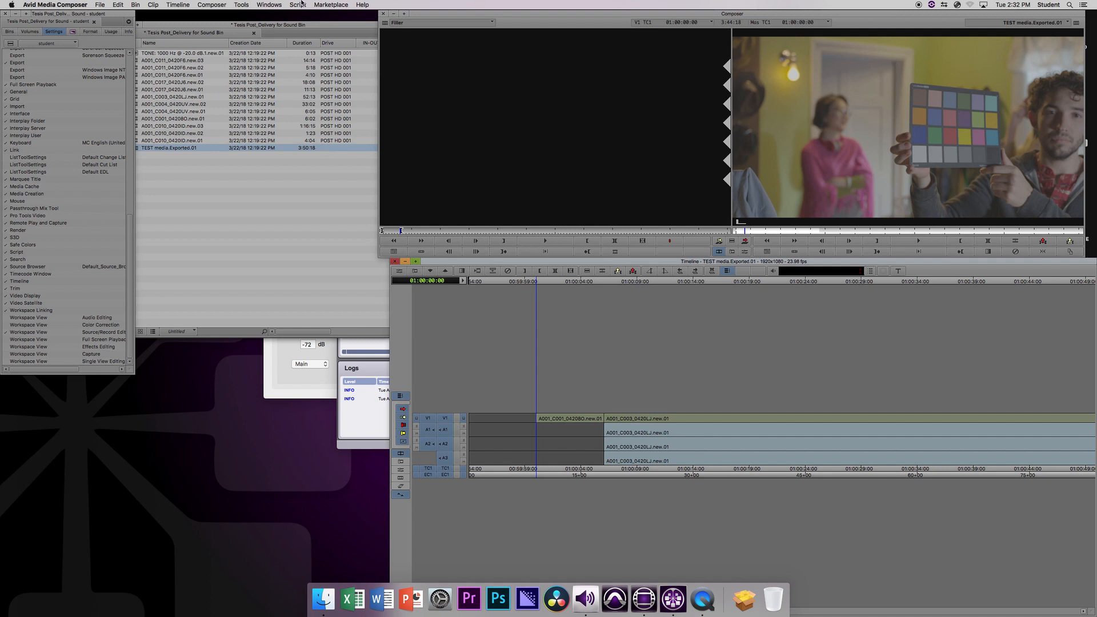
Add a second video track, V2, to the sequence
left_click(209, 6)
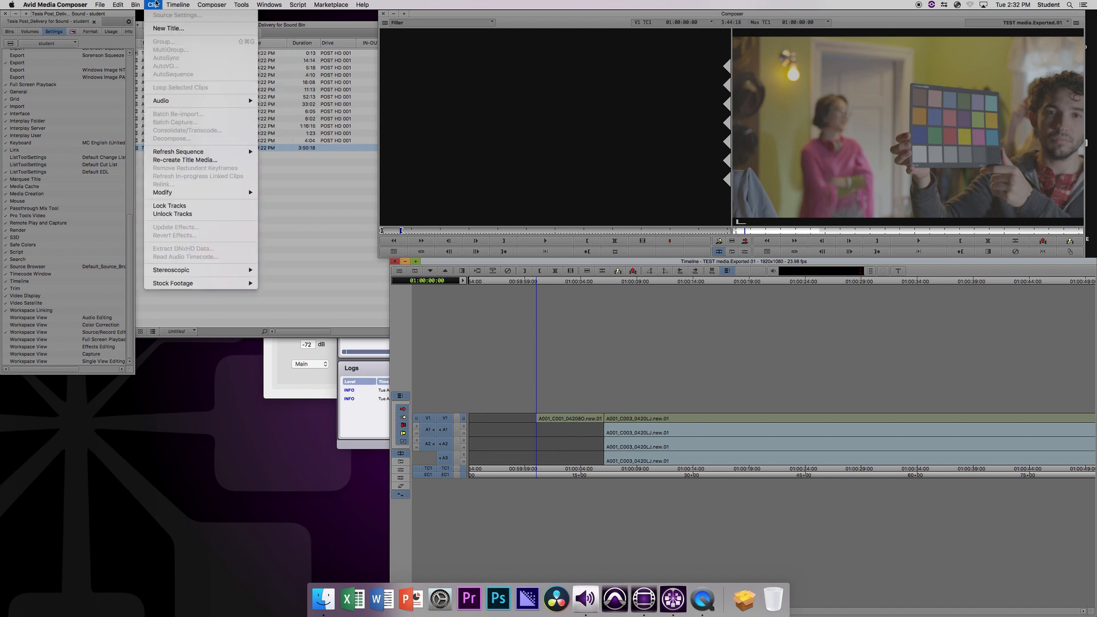
mouse_move(181, 10)
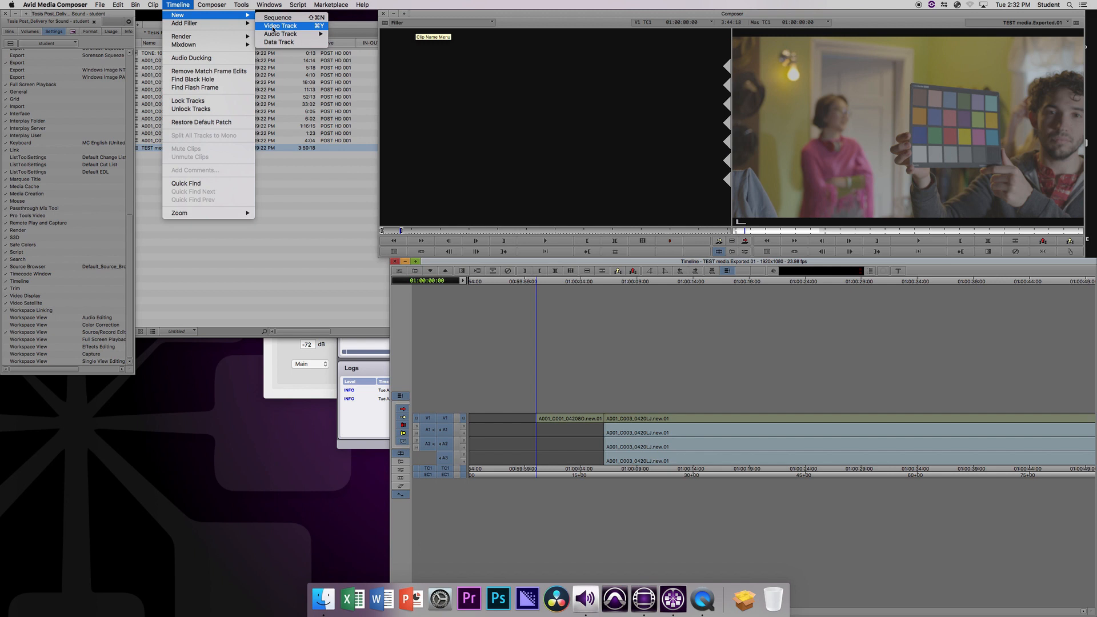
left_click(409, 55)
key("super+y")
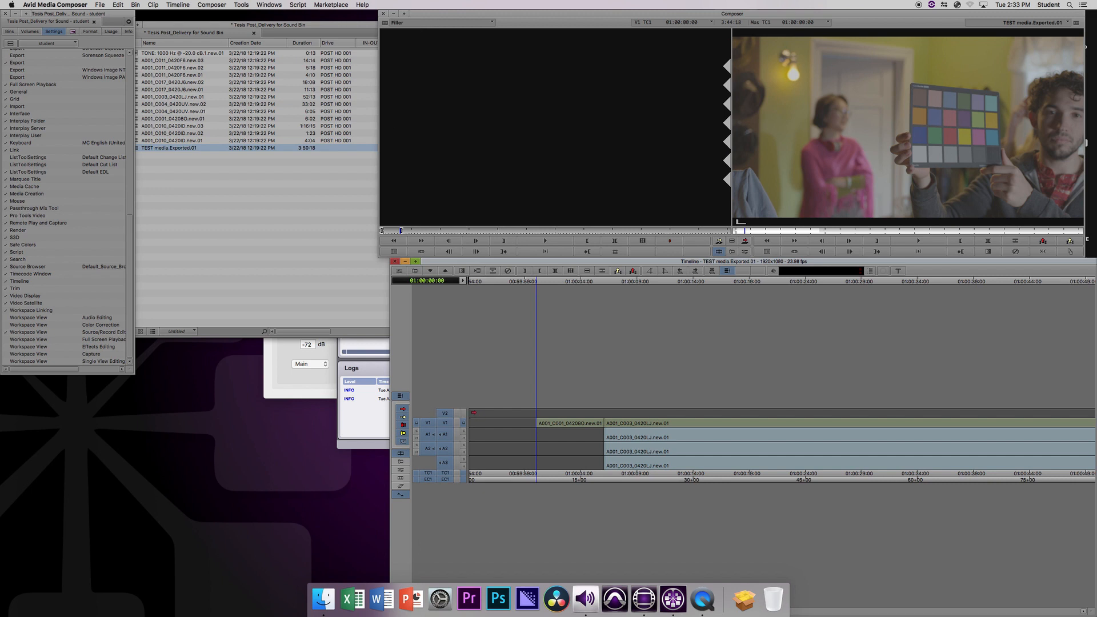
Apply the Timecode Burn-In effect from the Generator category to the empty V2 track across the whole sequence
key("super+bracketleft")
key("super+bracketleft")
key("super+bracketleft")
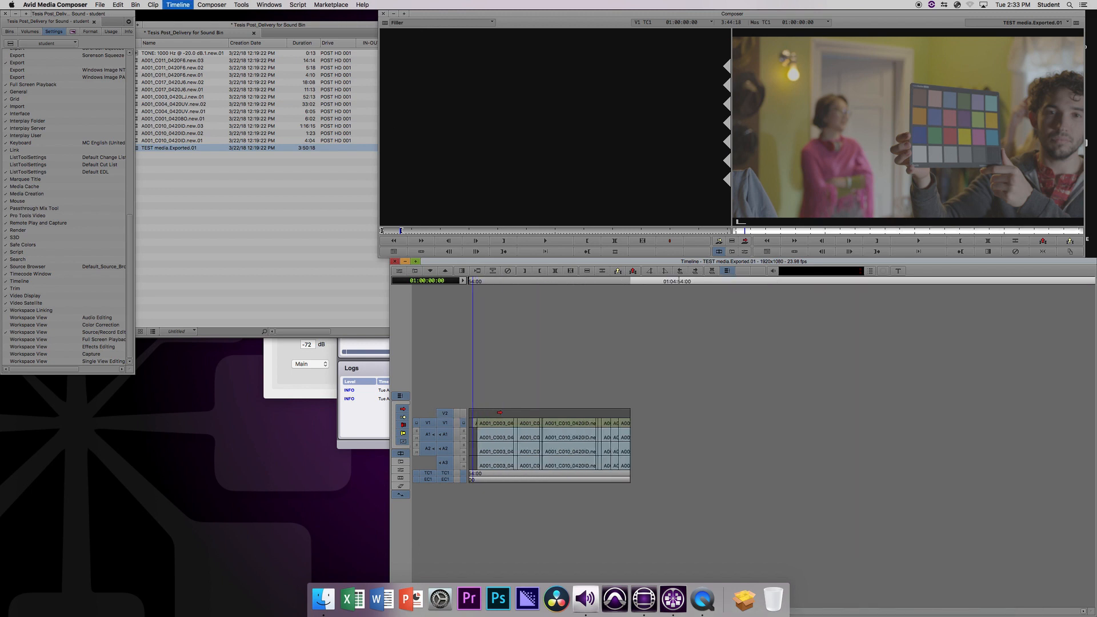
left_click(72, 32)
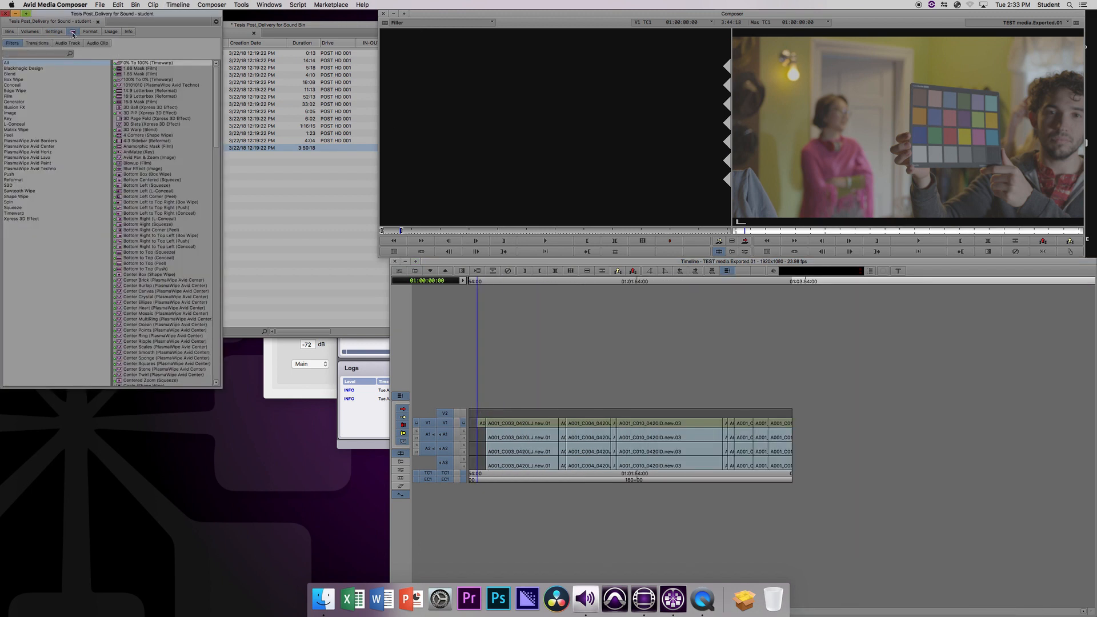
left_click(12, 32)
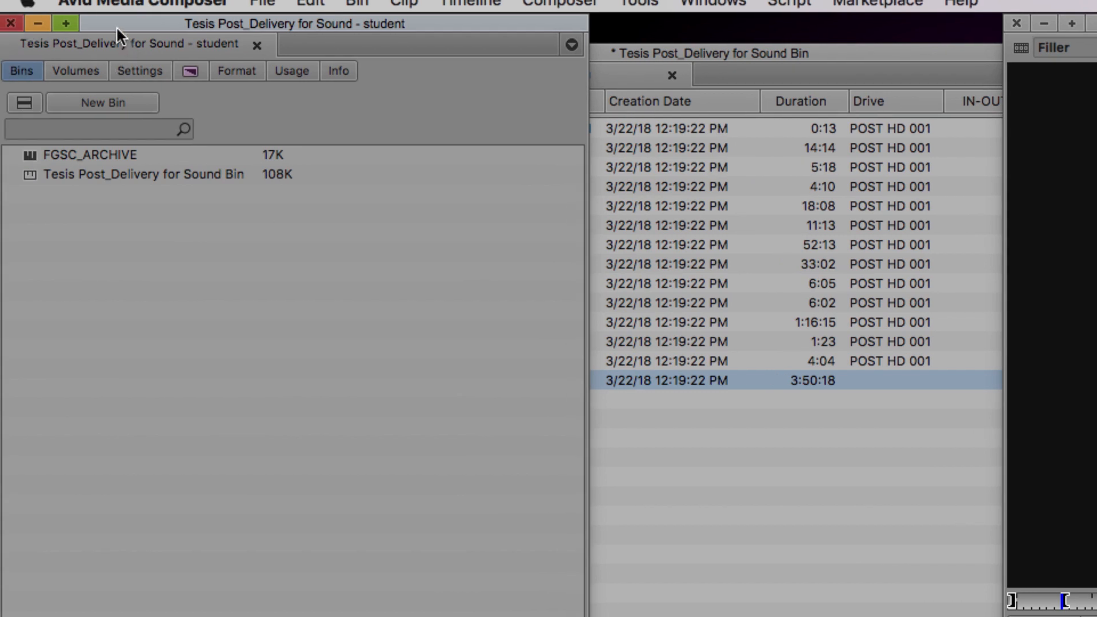
left_click(192, 71)
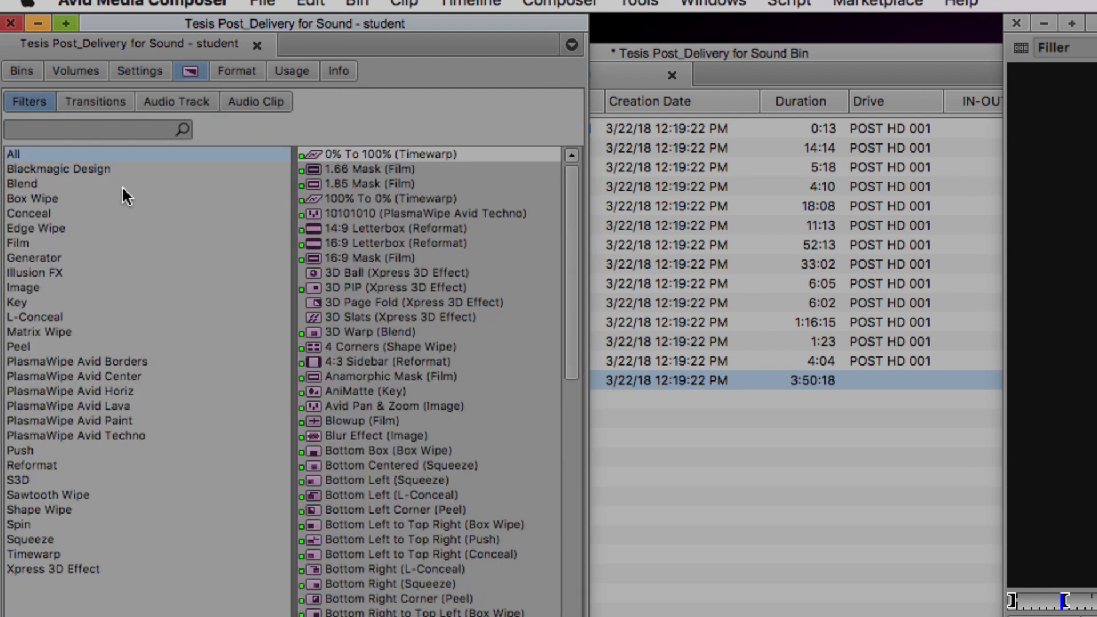
left_click(27, 258)
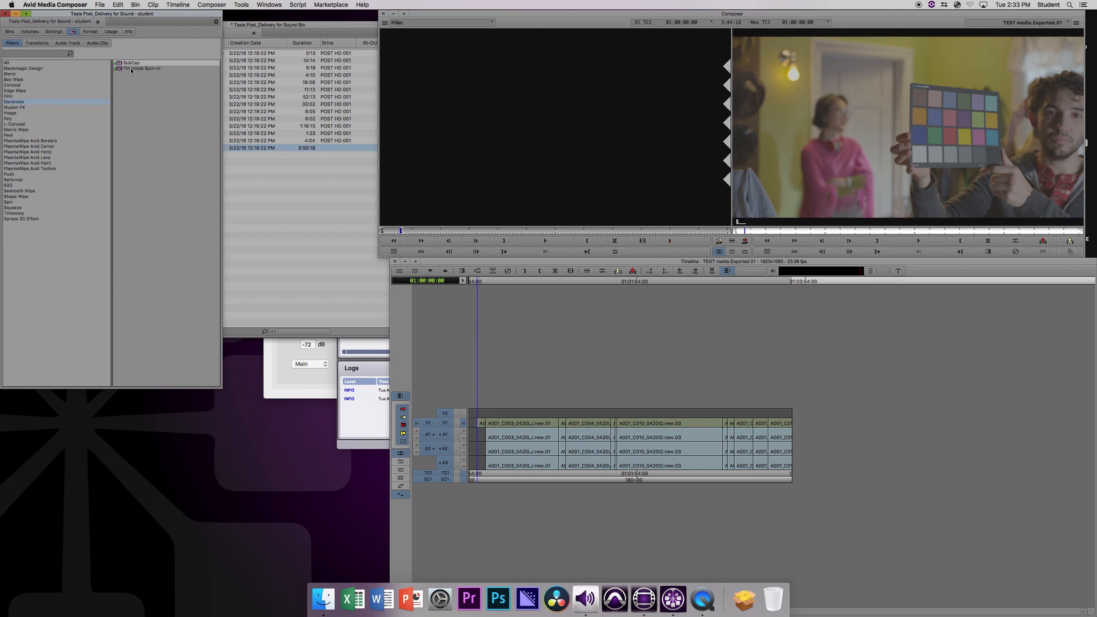
mouse_move(132, 70)
left_mouse_down()
mouse_move(533, 352)
mouse_move(523, 410)
left_mouse_up()
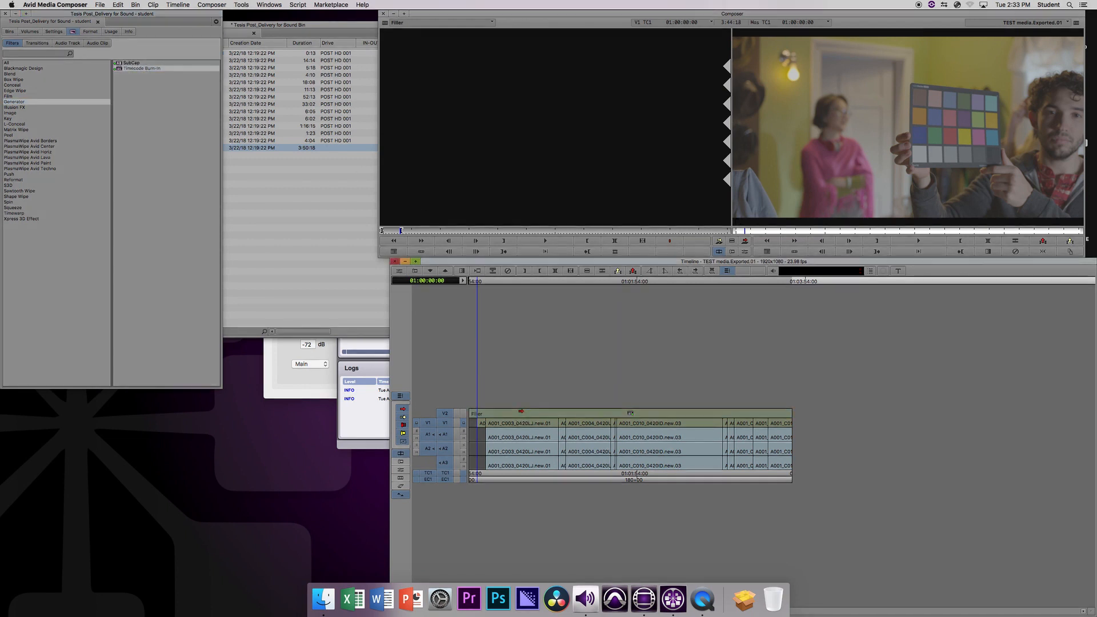
Scrub from the head of the sequence to 01:00:00:00 to check the burned-in timecode against the sequence timecode
left_click(470, 281)
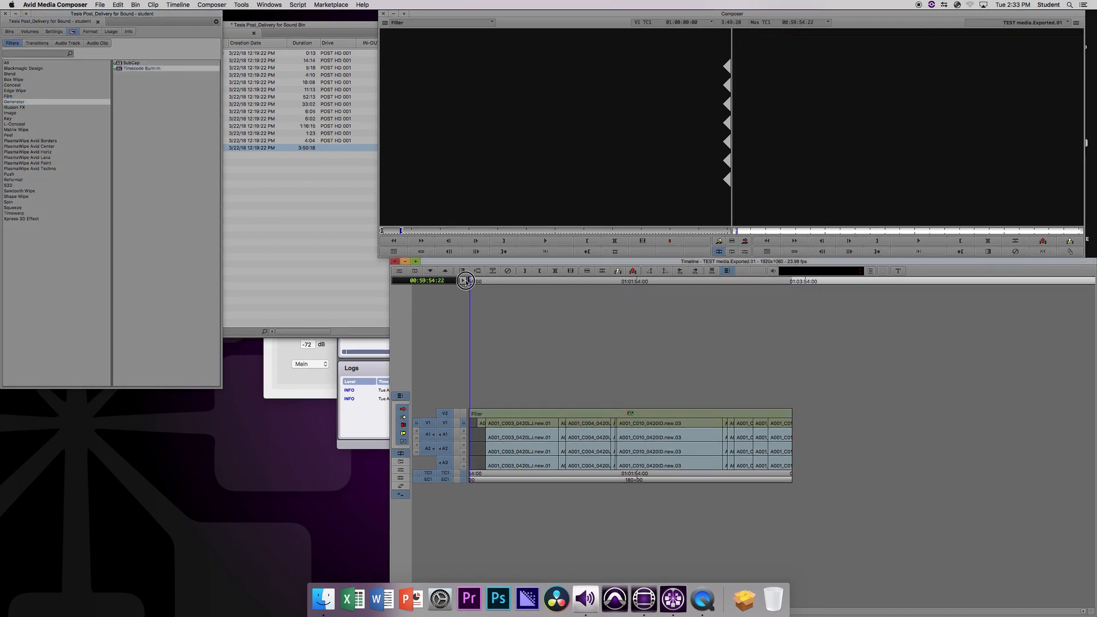
left_click_drag(470, 281, 477, 285)
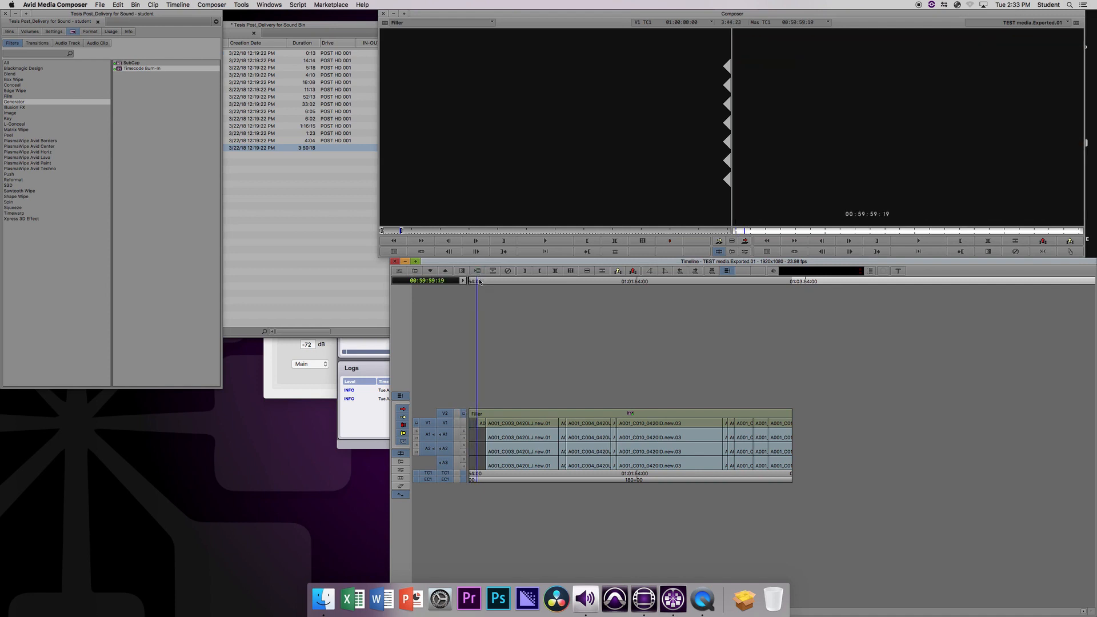
key("Right")
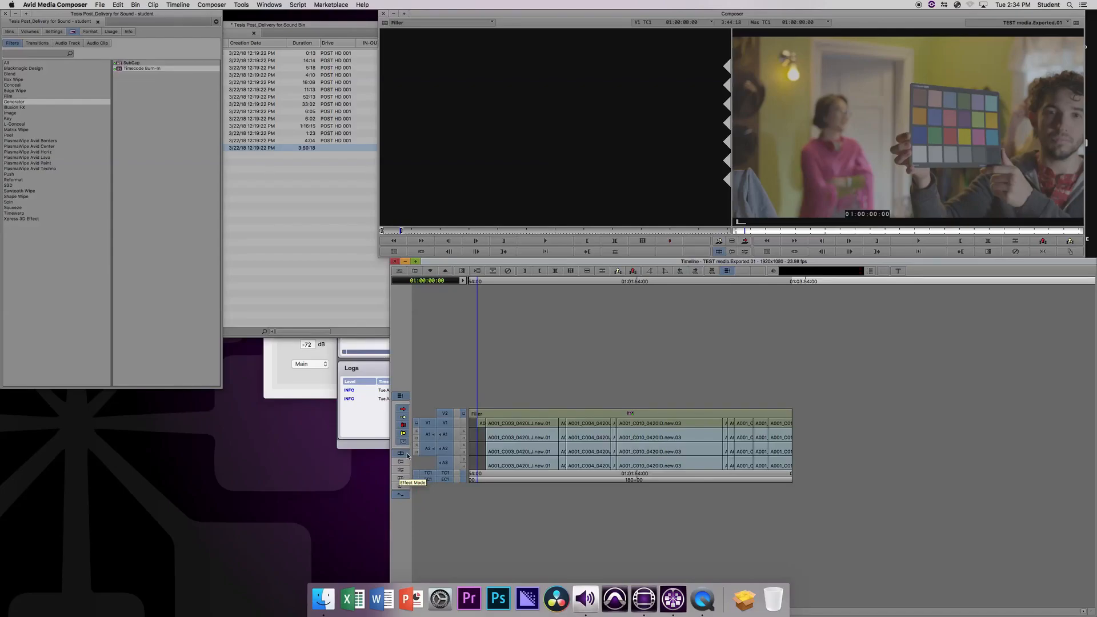
Edit the Timecode Burn-In appearance, enlarging the text and adjusting its position in the lower part of the picture
left_click(408, 461)
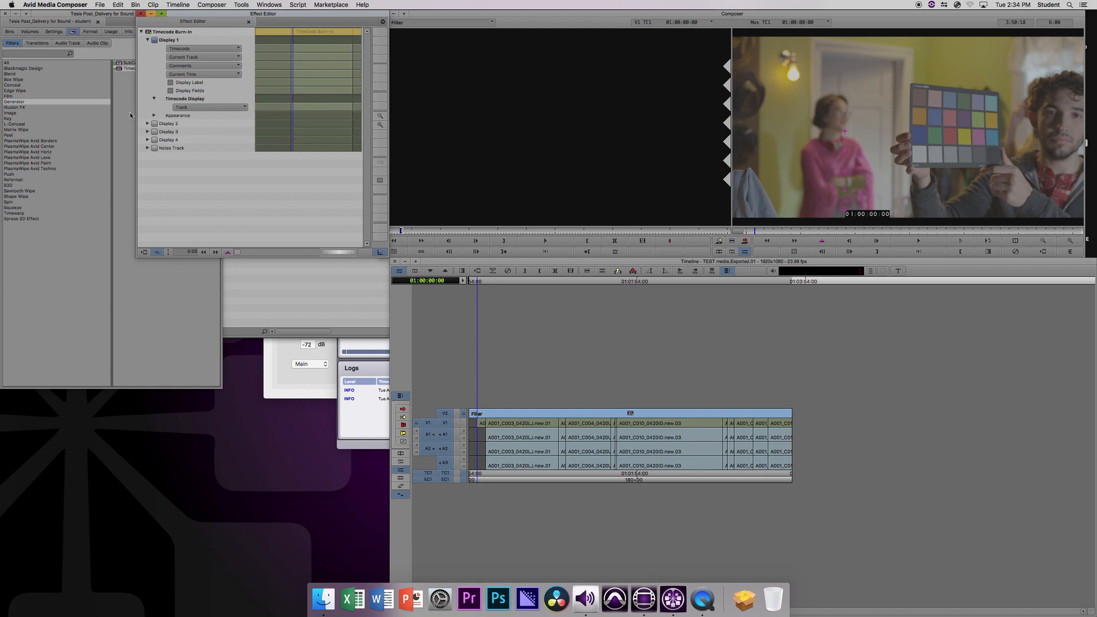
left_click(154, 115)
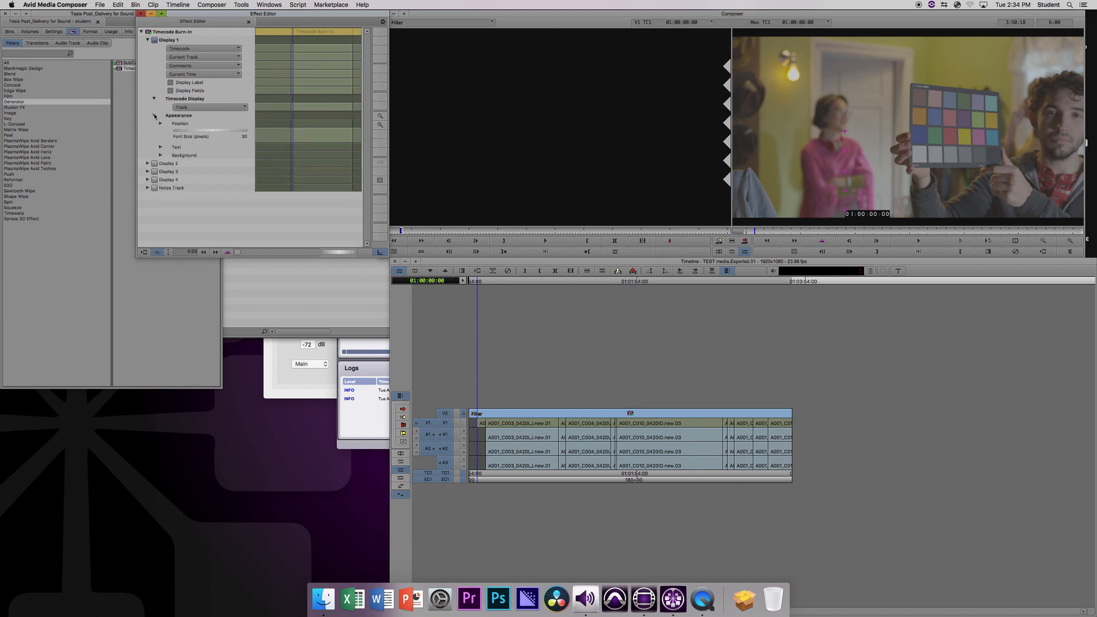
left_click(160, 147)
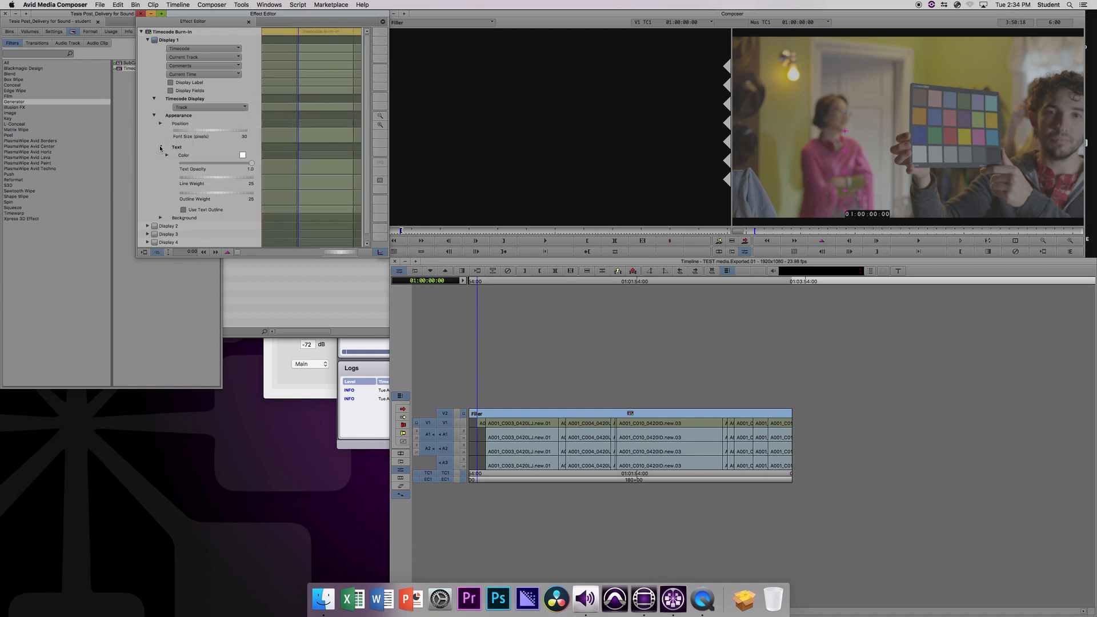
left_click(167, 156)
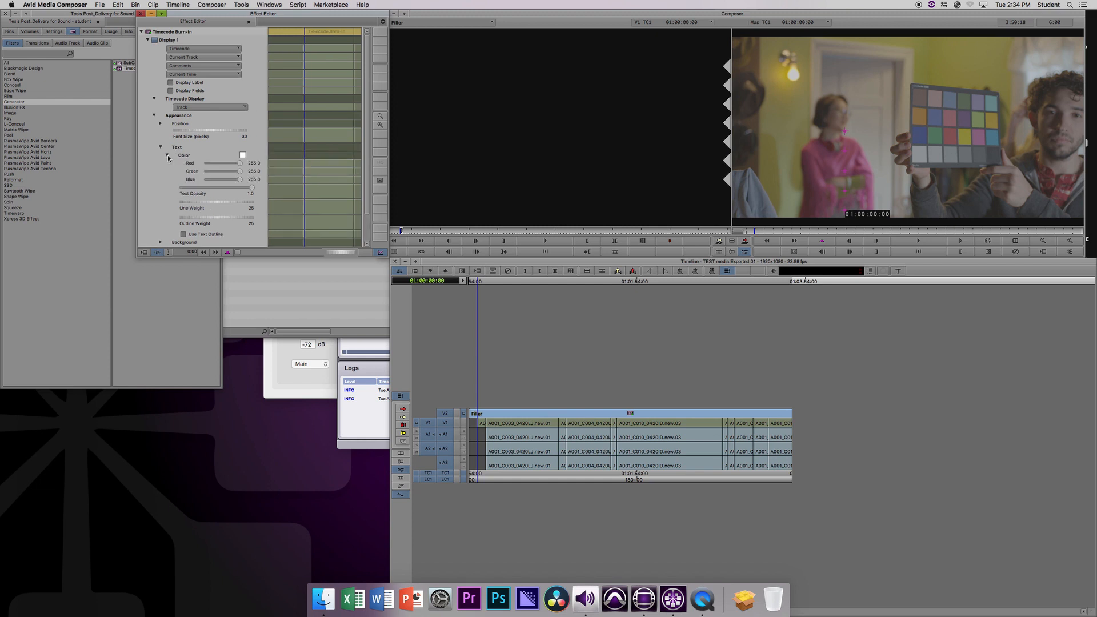
left_click(167, 156)
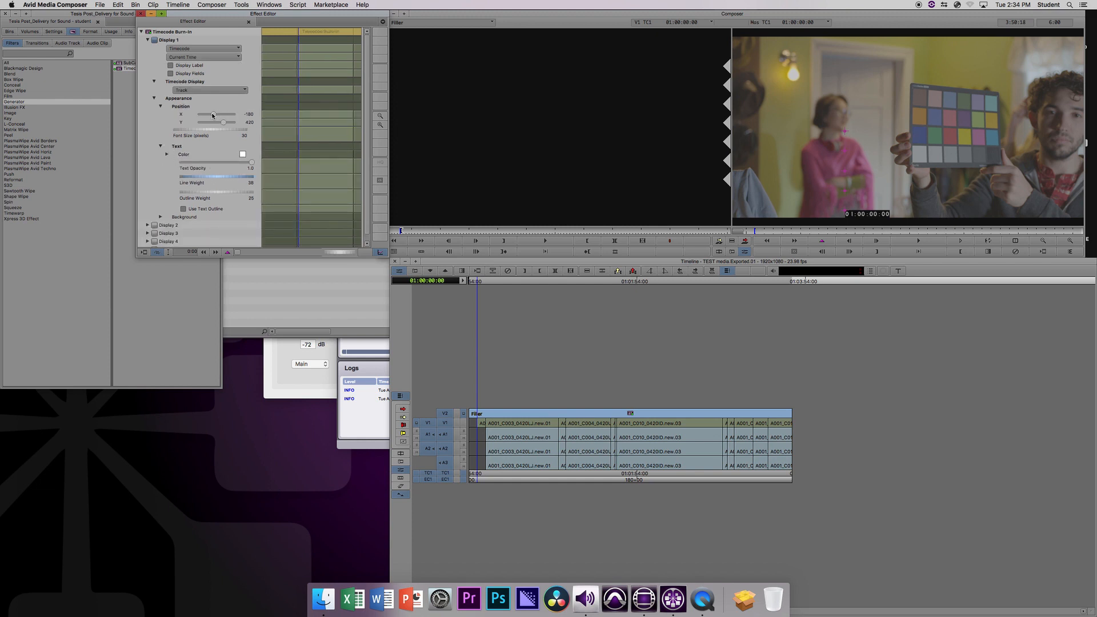
mouse_move(212, 115)
left_mouse_down()
mouse_move(224, 123)
mouse_move(215, 131)
mouse_move(243, 132)
mouse_move(216, 115)
left_mouse_up()
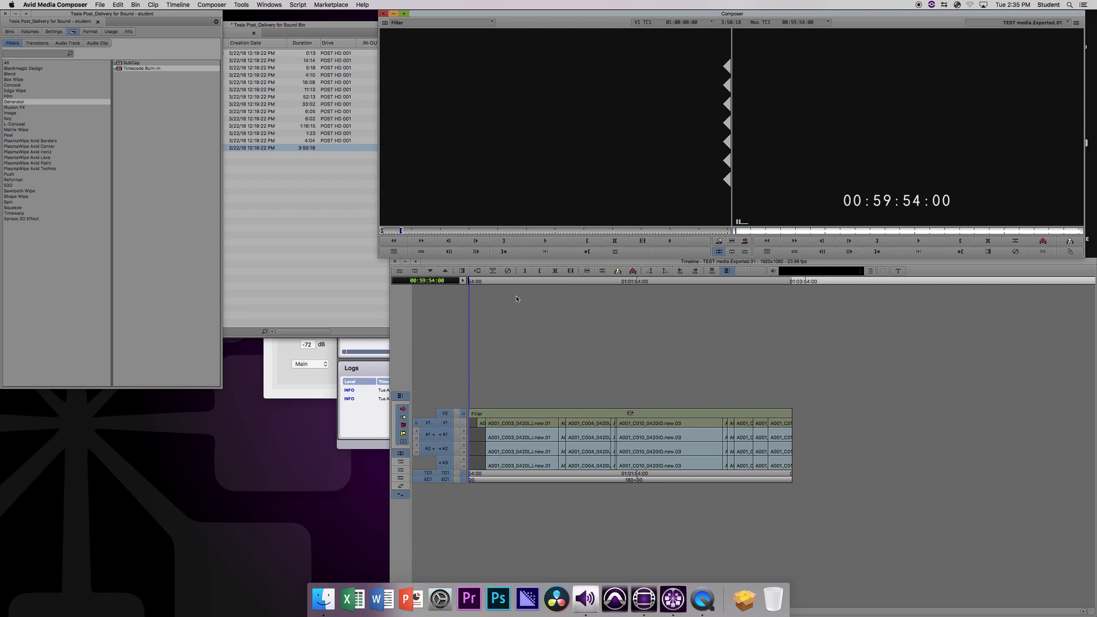
Play the sequence from its head and step frame by frame to 01:00:00:00 to verify the burn-in at the first picture frame
key("space")
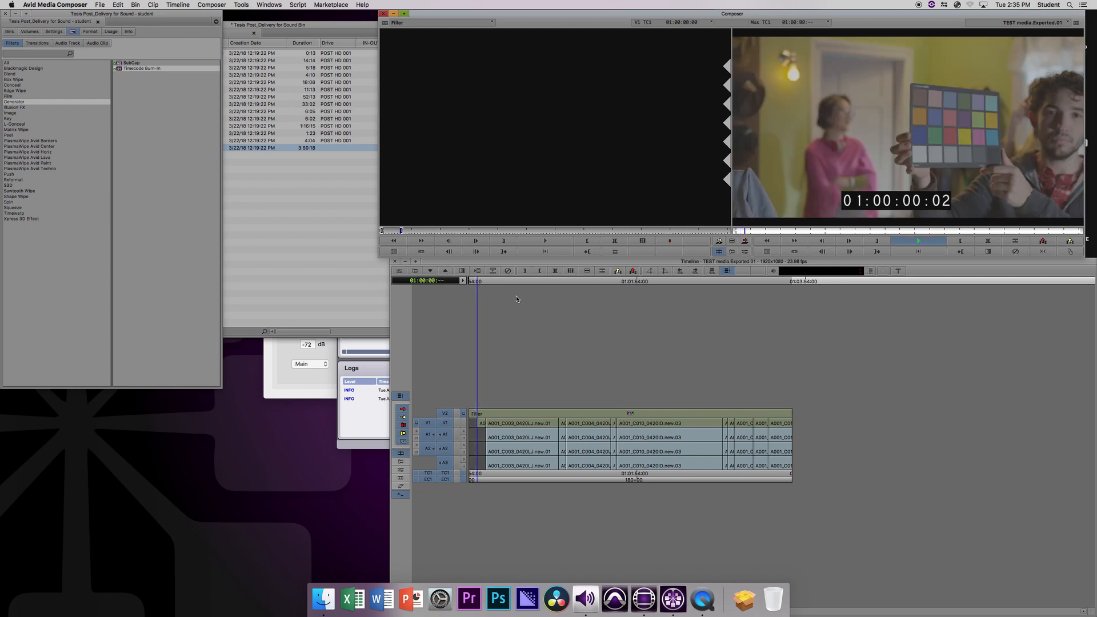
key("Left")
key("Left")
key("Left")
key("Left")
key("Left")
key("Right")
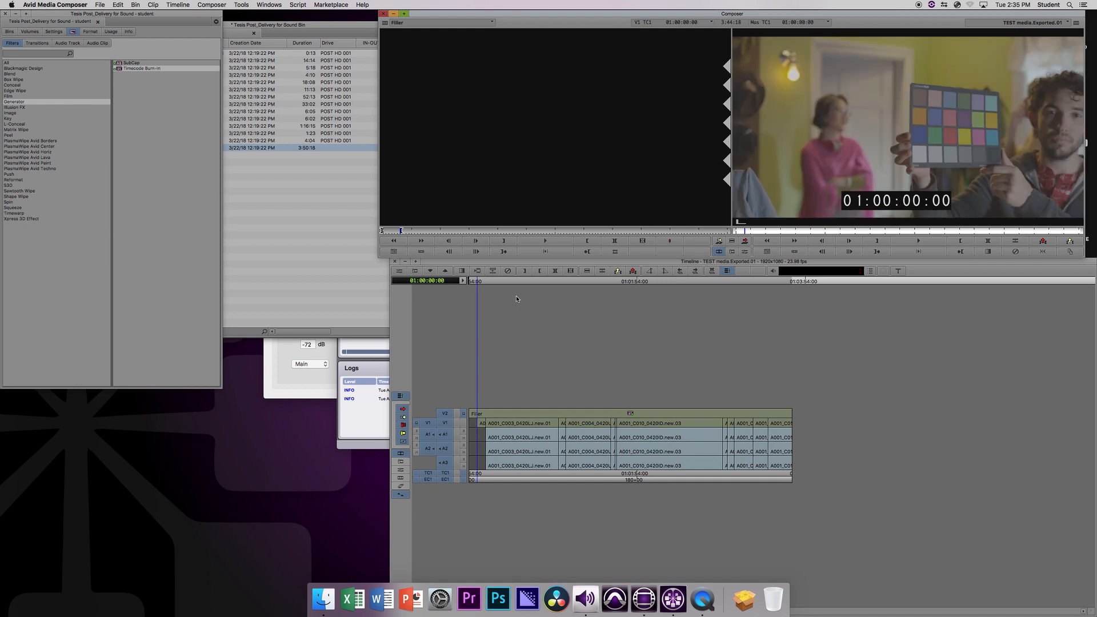
Open the Audio Tool
key("Left")
key("Right")
left_click(331, 3)
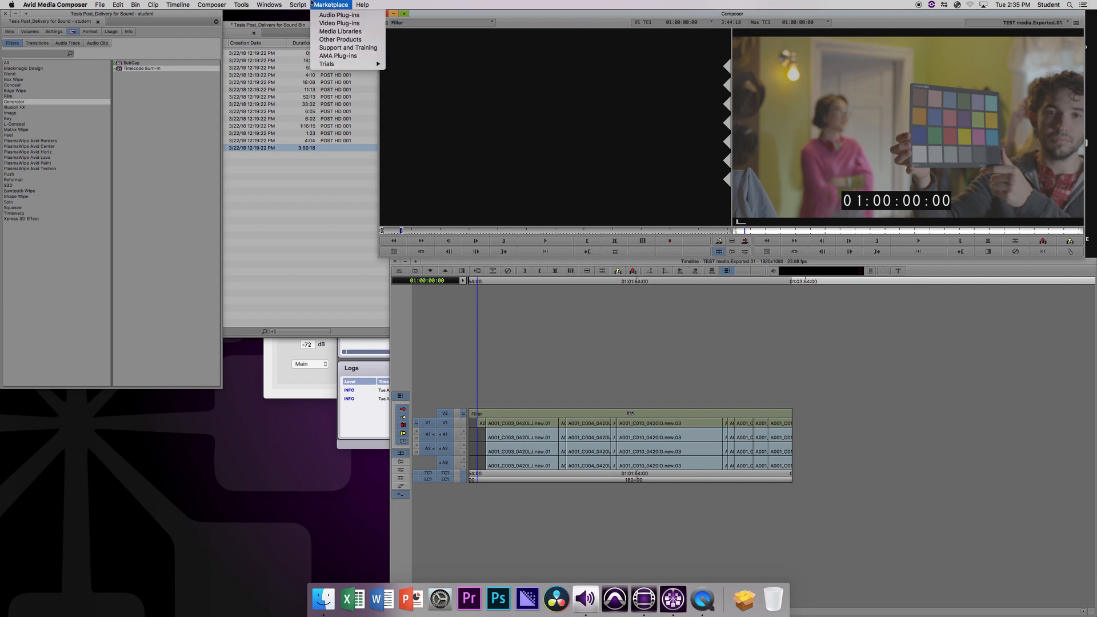
mouse_move(280, 2)
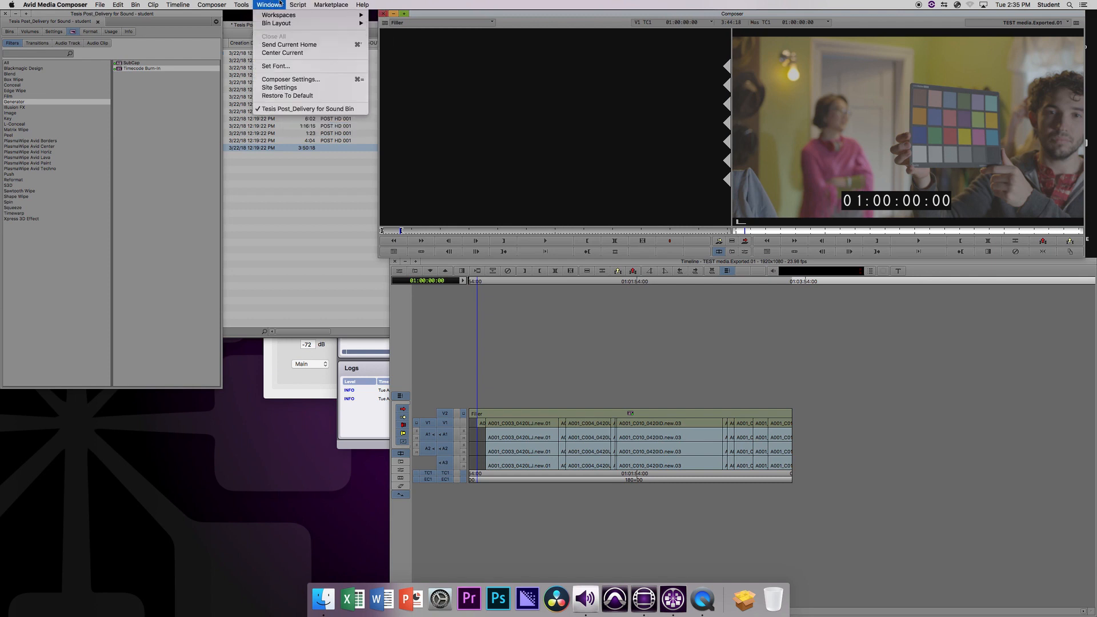
mouse_move(243, 3)
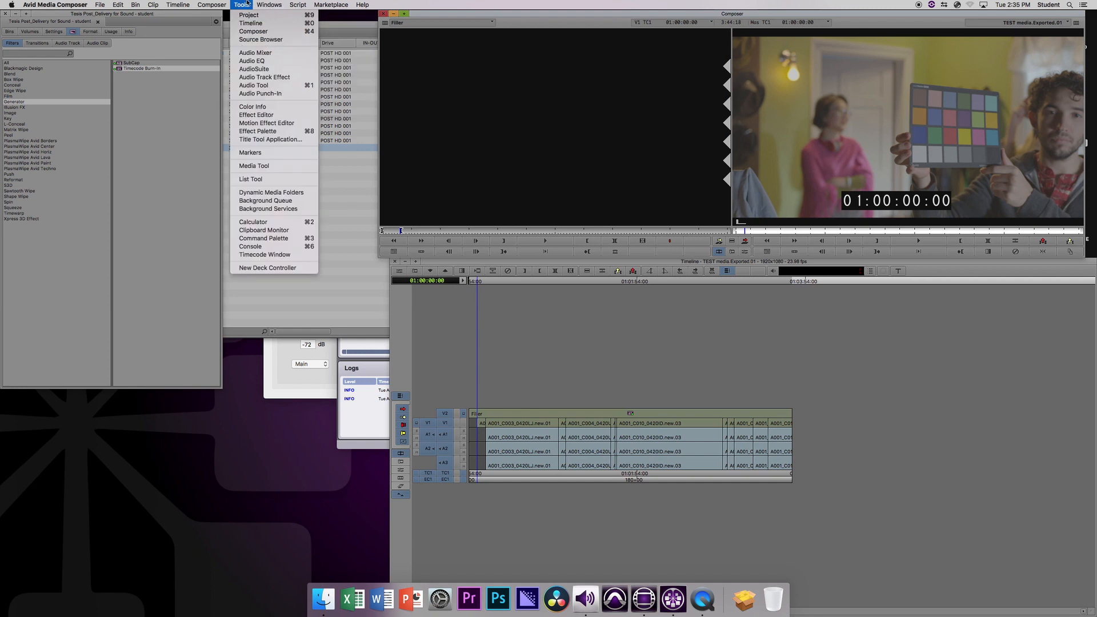
left_click(247, 4)
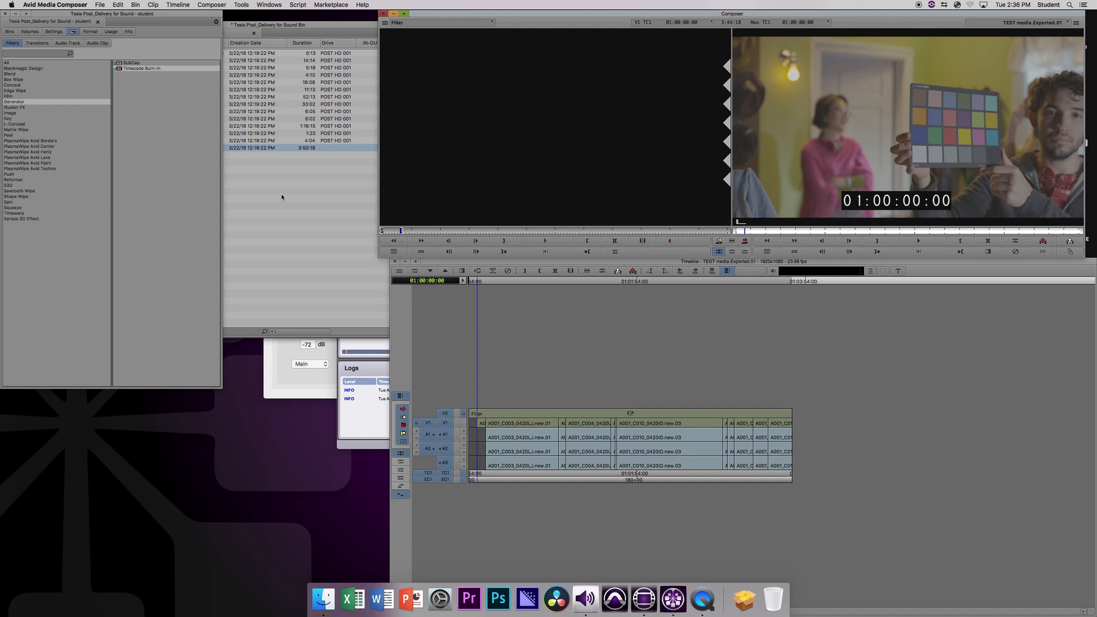
key("super+1")
left_click(230, 25)
left_click(269, 4)
mouse_move(241, 4)
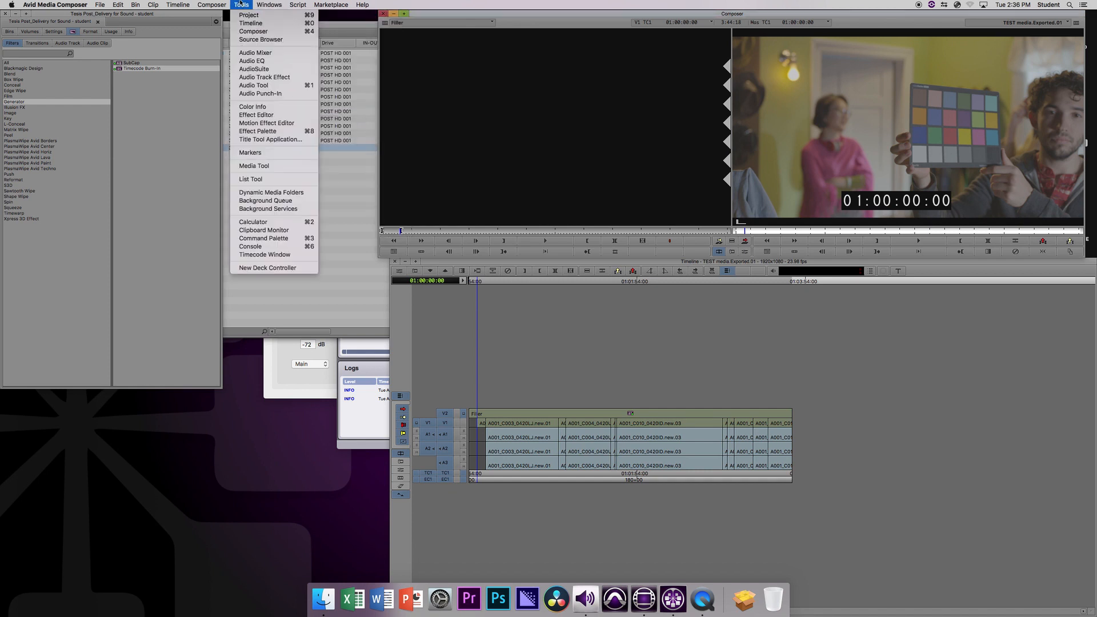
left_click(292, 87)
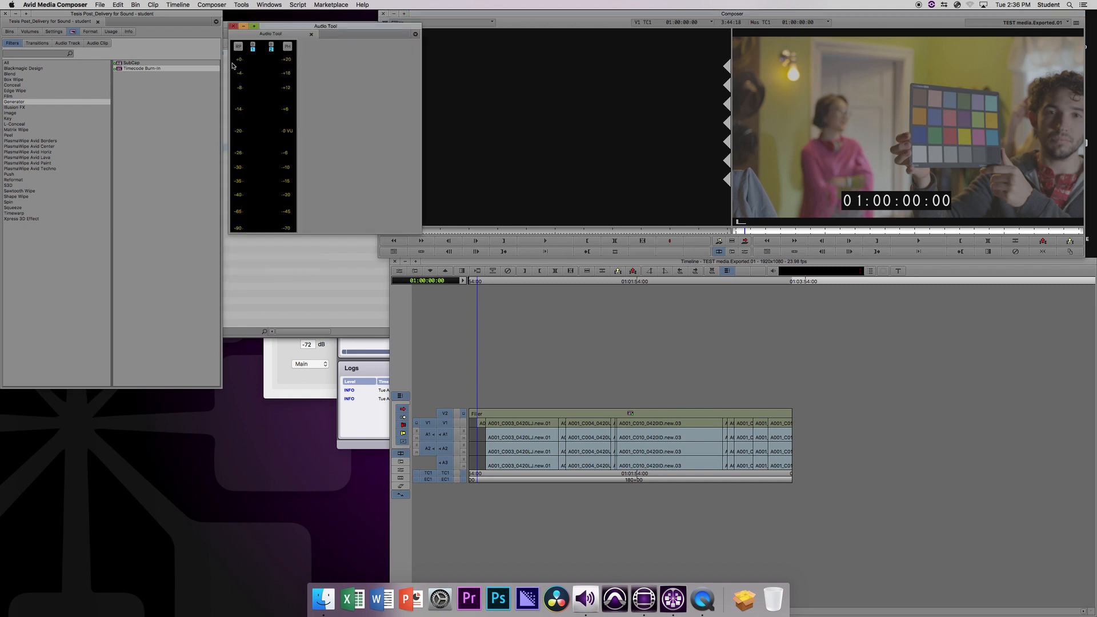
Create 1-second, 3-track tone media at -20 dB and 1000 Hz in the Delivery for Sound bin on drive POST HD 001
left_click(288, 47)
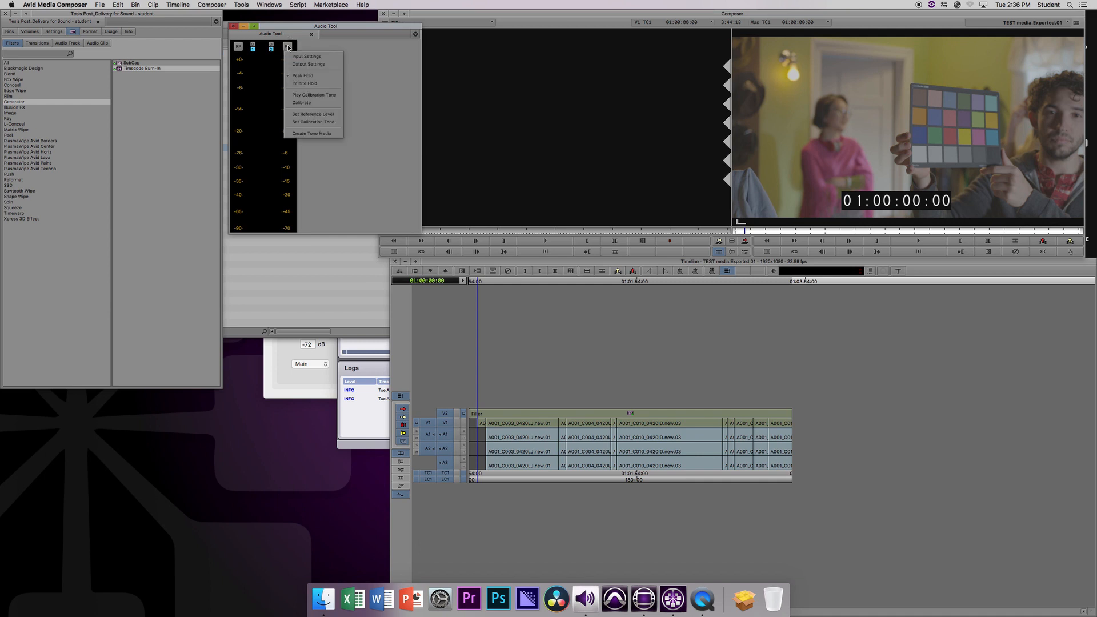
left_click(308, 134)
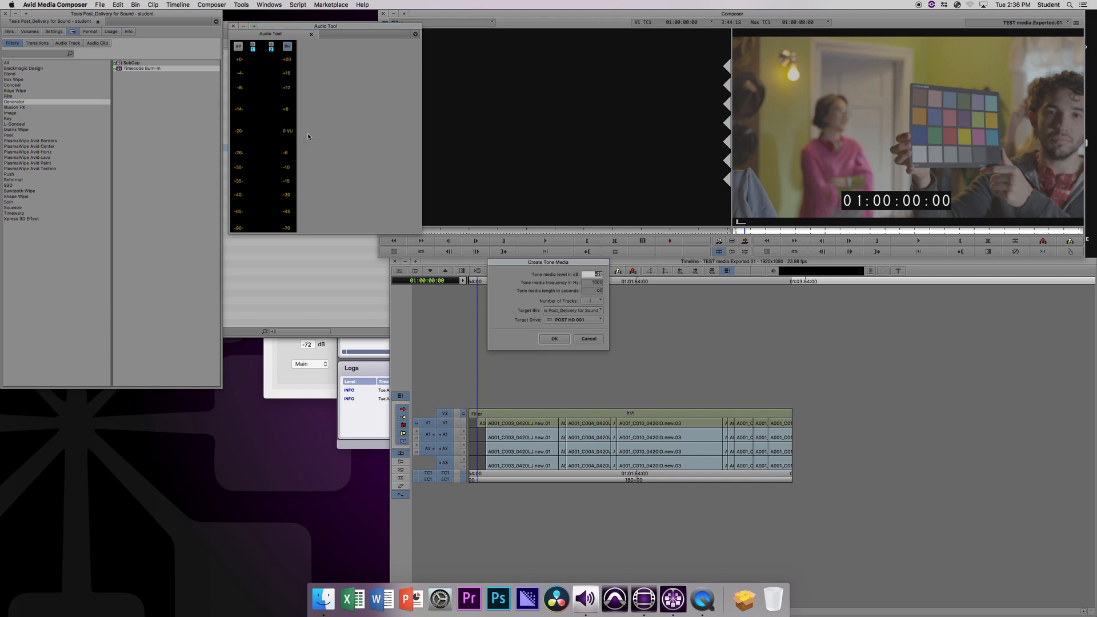
left_click_drag(583, 264, 528, 296)
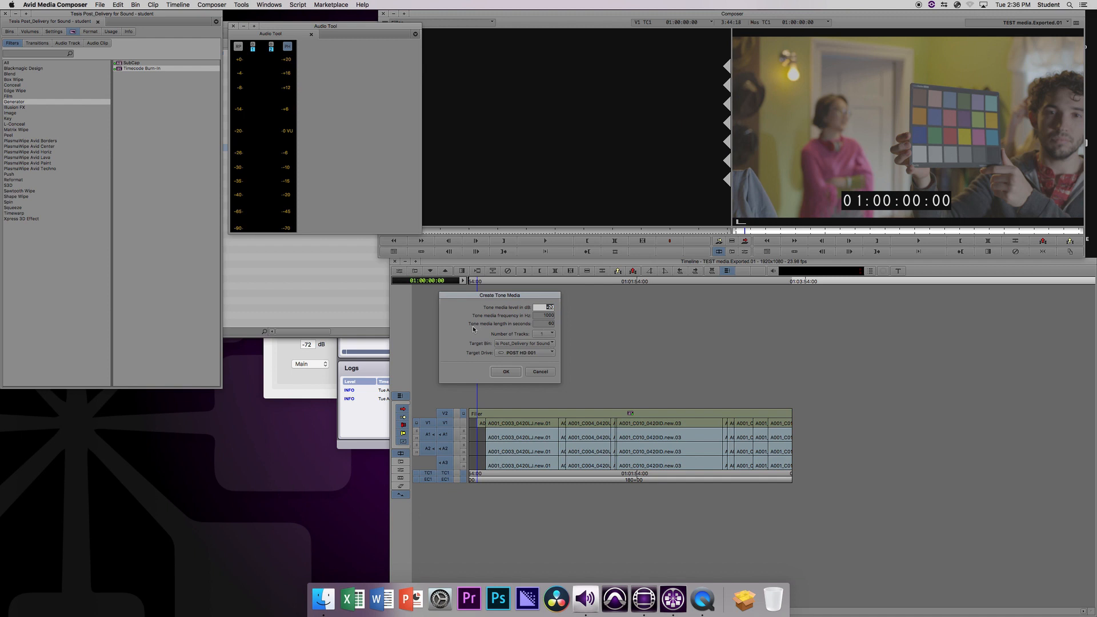
double_click(551, 324)
left_click(540, 373)
left_click(552, 334)
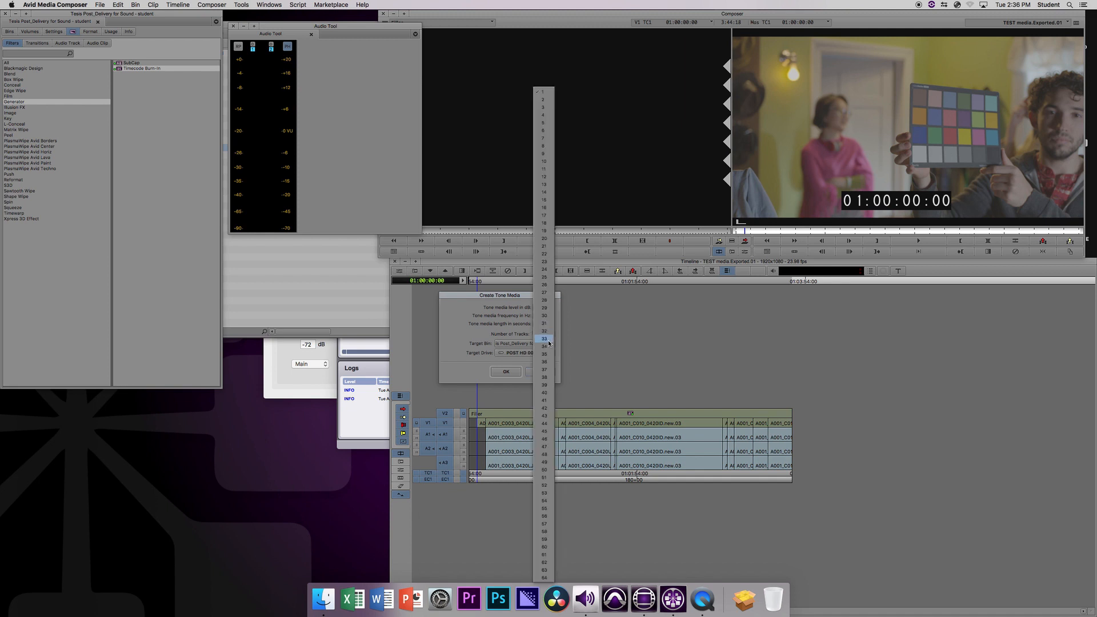
left_click(543, 108)
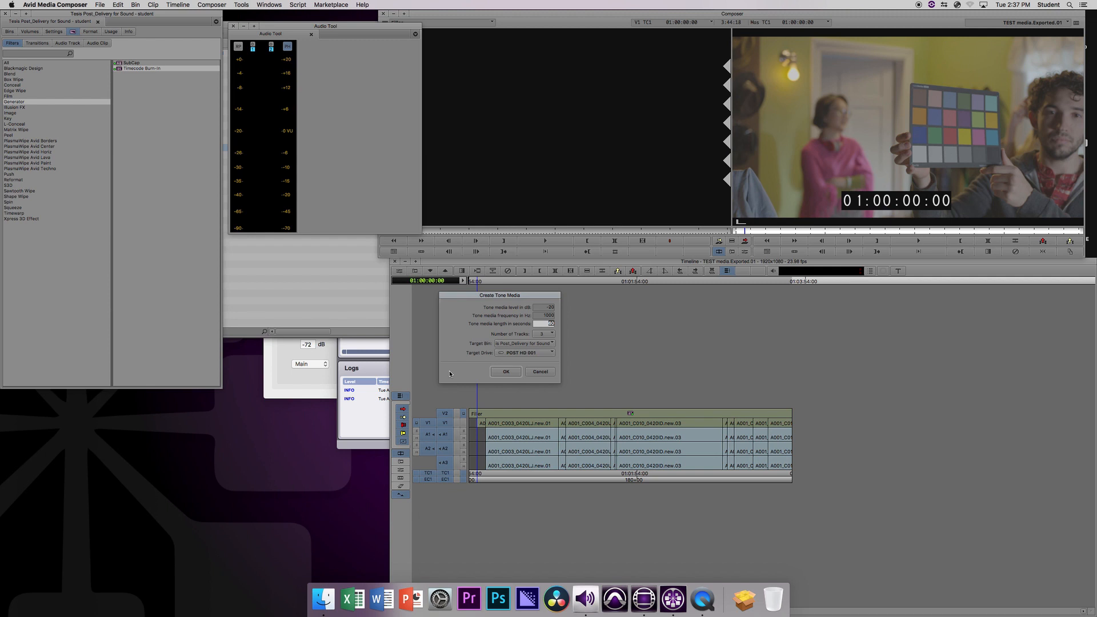
key("BackSpace")
left_click(509, 369)
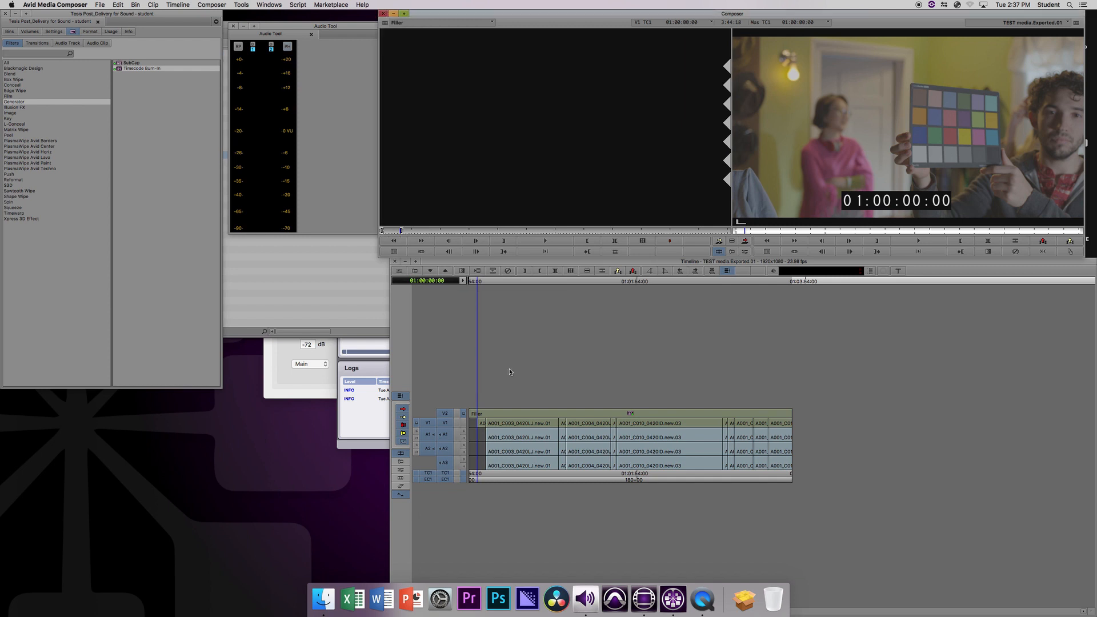
Open the Delivery for Sound bin and load the new "TONE: 1000 Hz @ -20.0 dB.1" clip into the source monitor
left_click(9, 32)
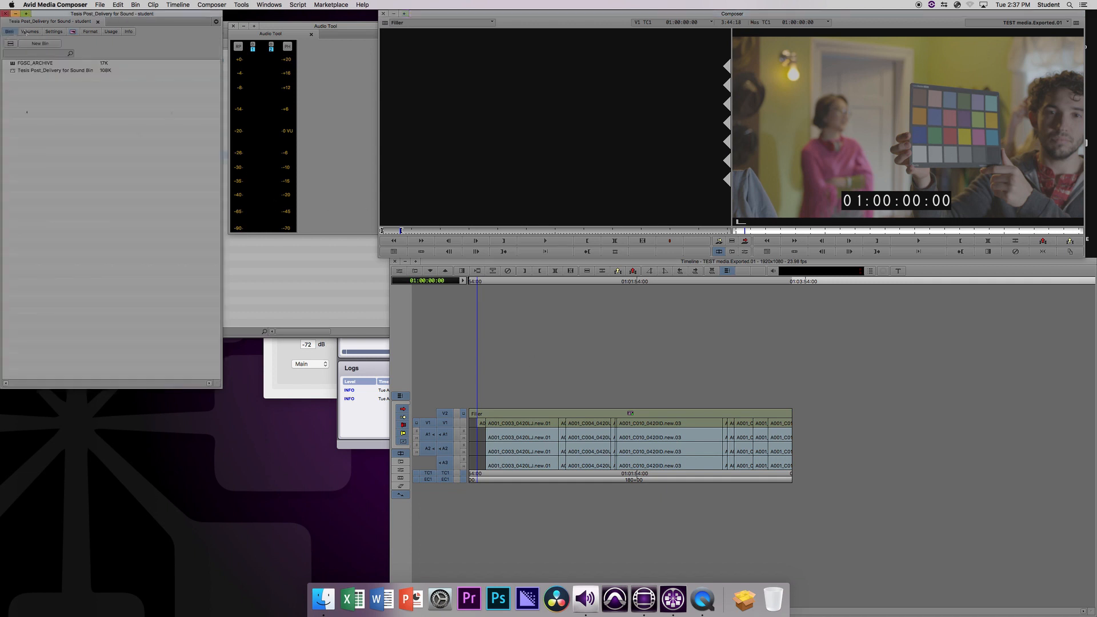
double_click(13, 73)
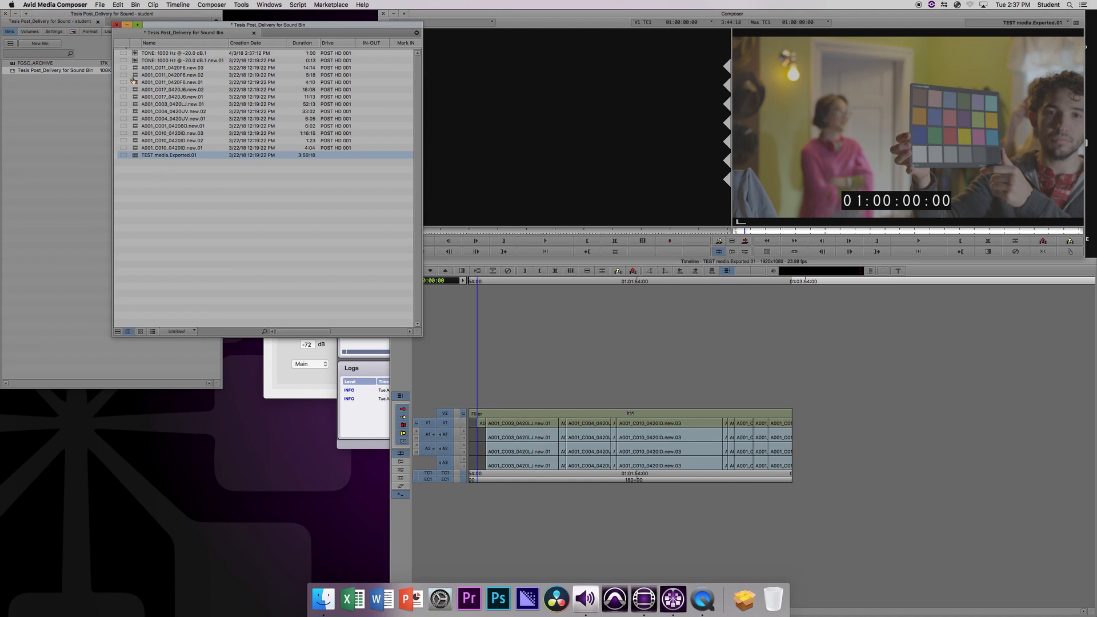
left_click(137, 53)
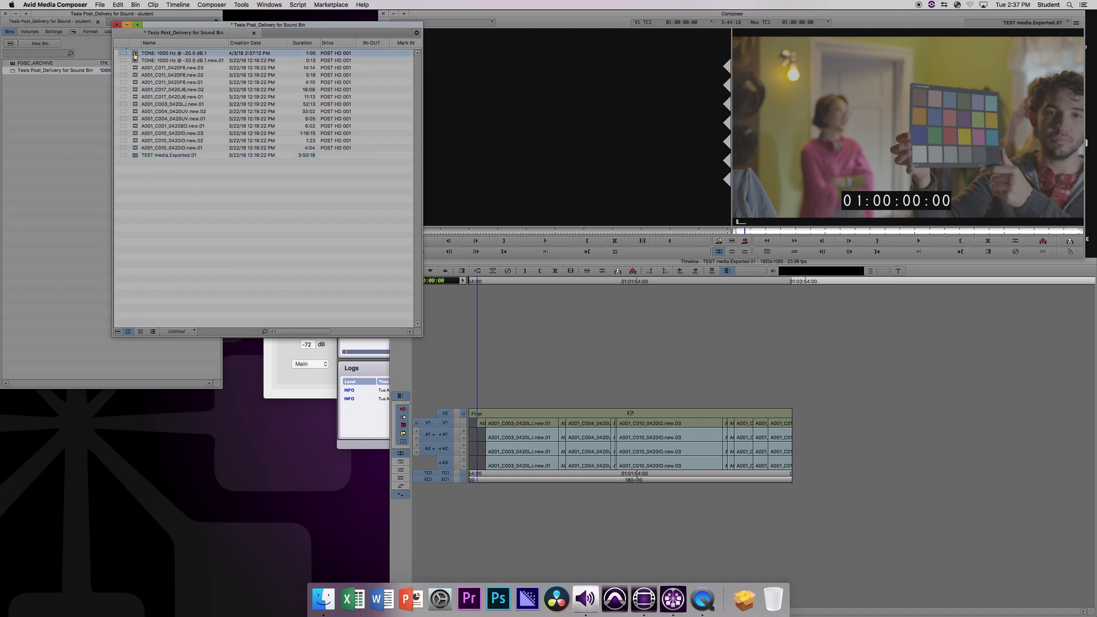
double_click(134, 55)
key("space")
key("space")
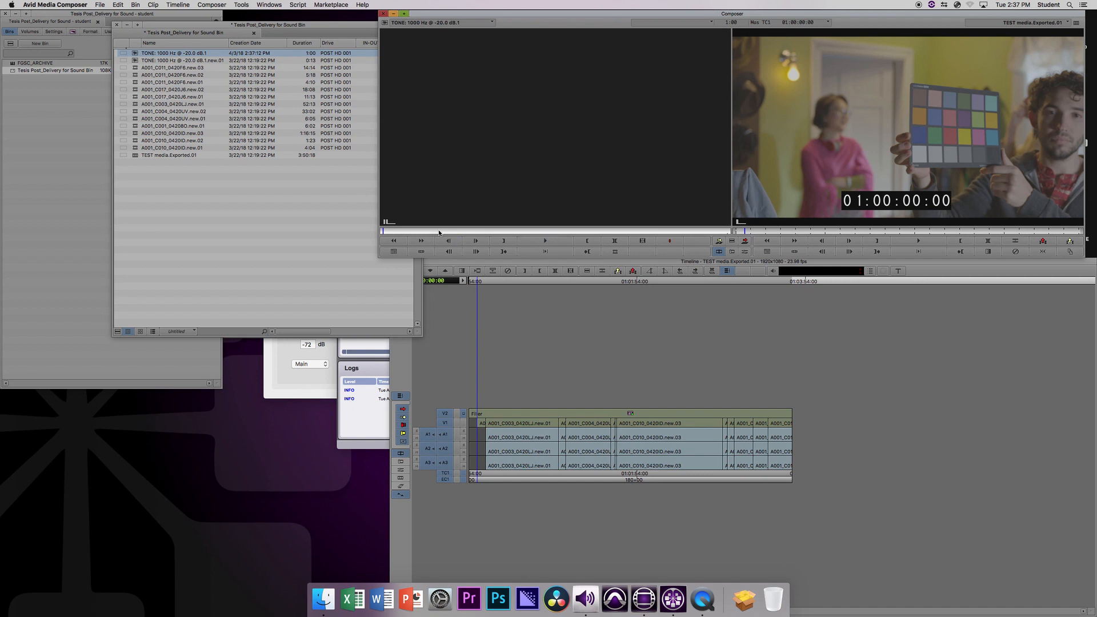
Mark an in point at the head of the tone clip and an out point for a two-frame selection
left_click(395, 232)
key("space")
key("space")
key("Home")
key("i")
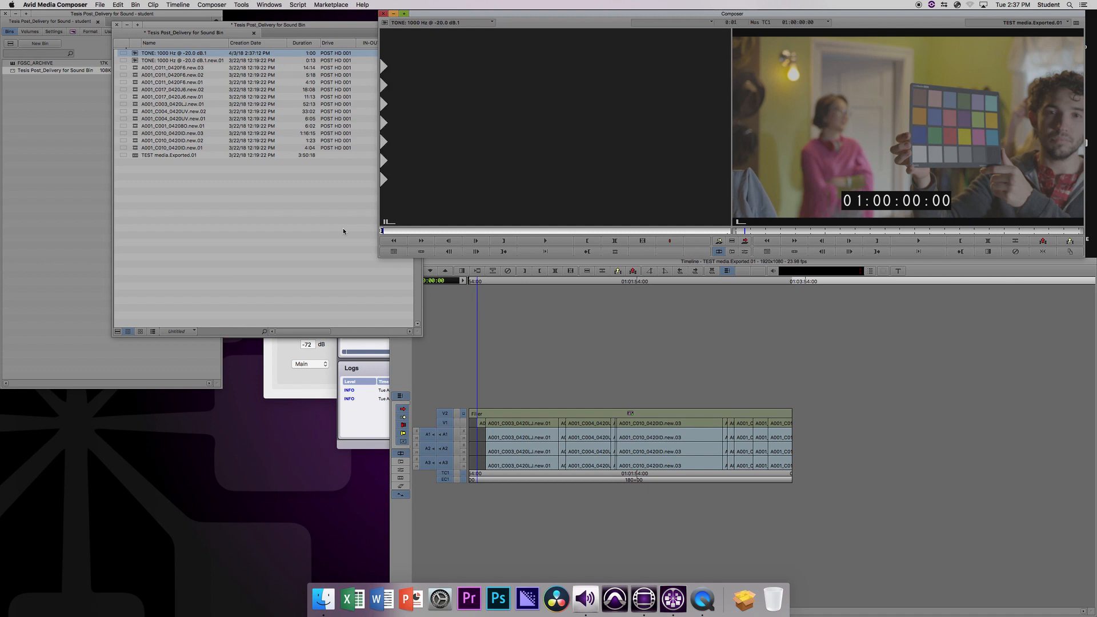
key("space")
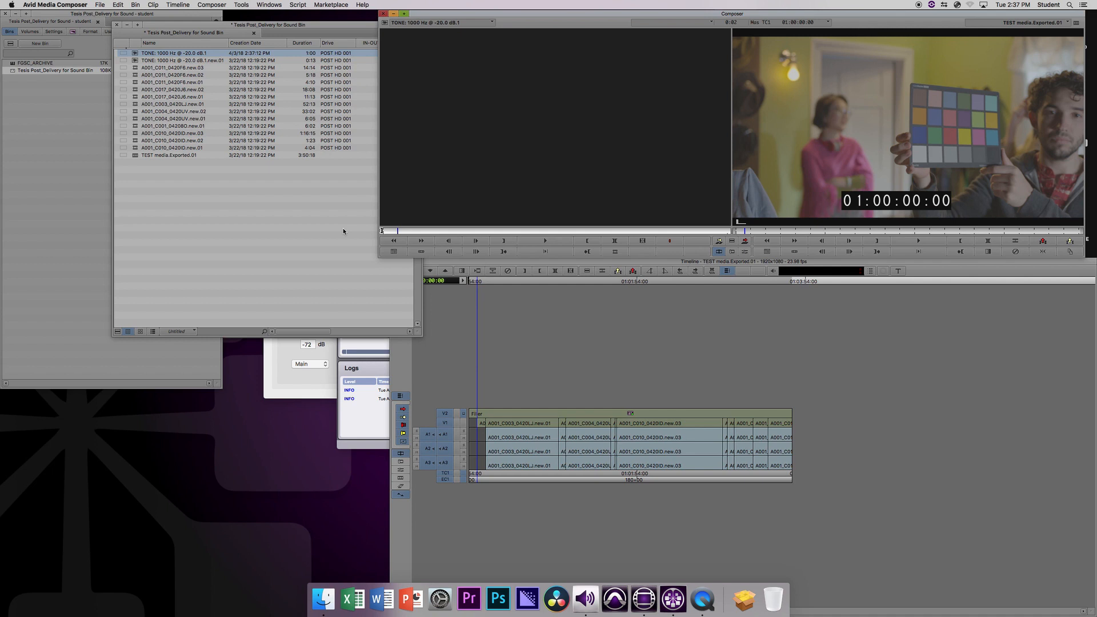
key("o")
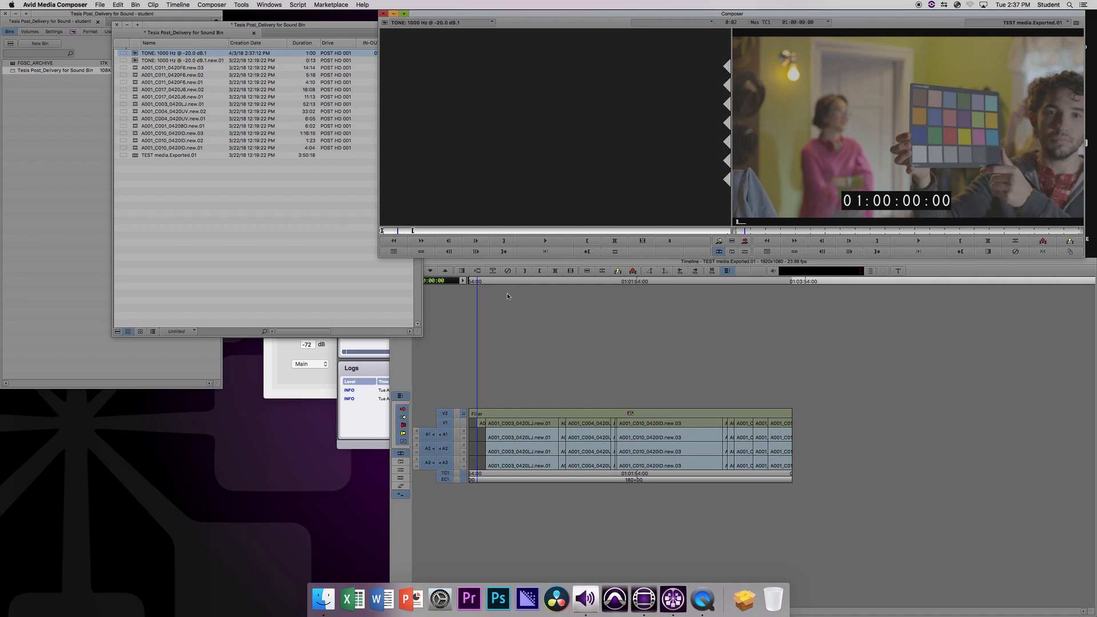
Overwrite the two-frame tone onto tracks A1, A2 and A3 at 00:59:58:00 in the sequence
key("super+]")
key("super+]")
key("super+]")
key("super+]")
key("super+]")
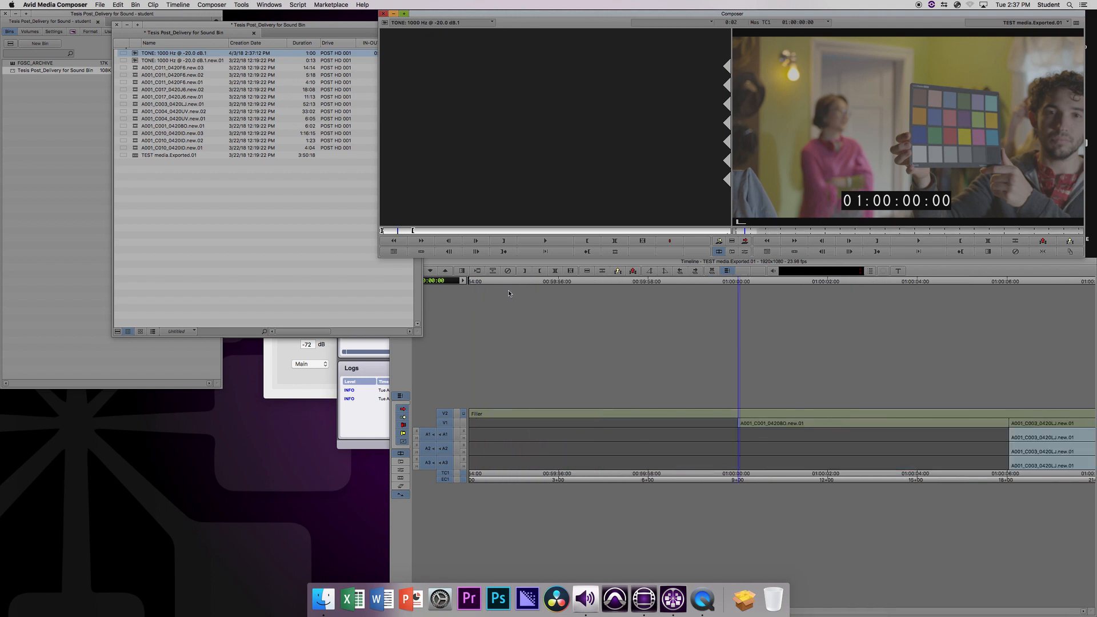
left_click(650, 282)
left_click(666, 281)
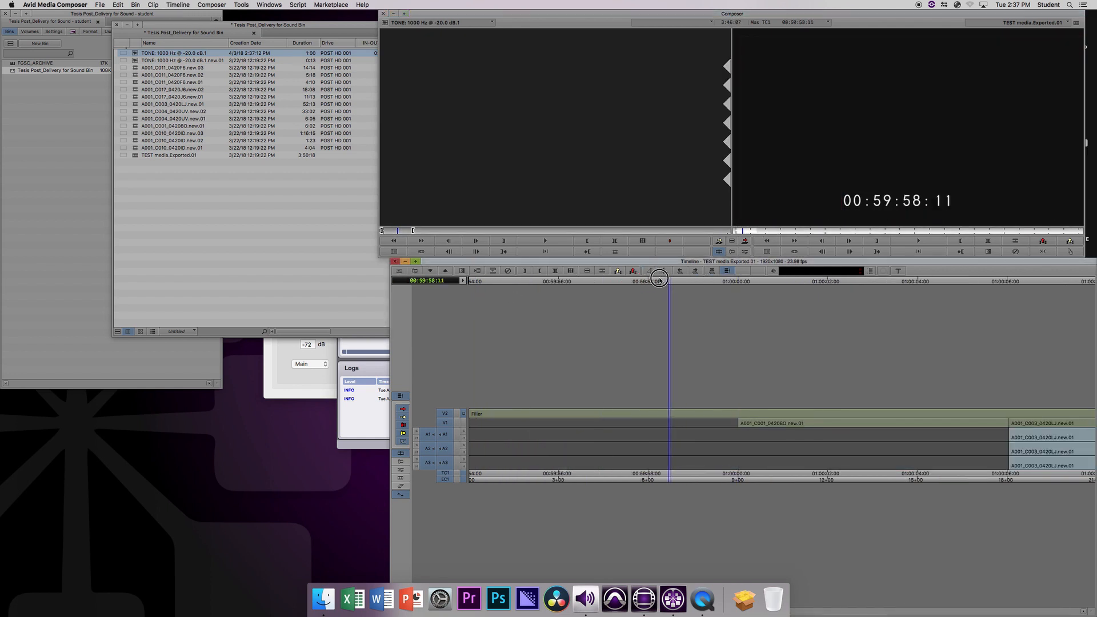
left_click_drag(660, 279, 650, 282)
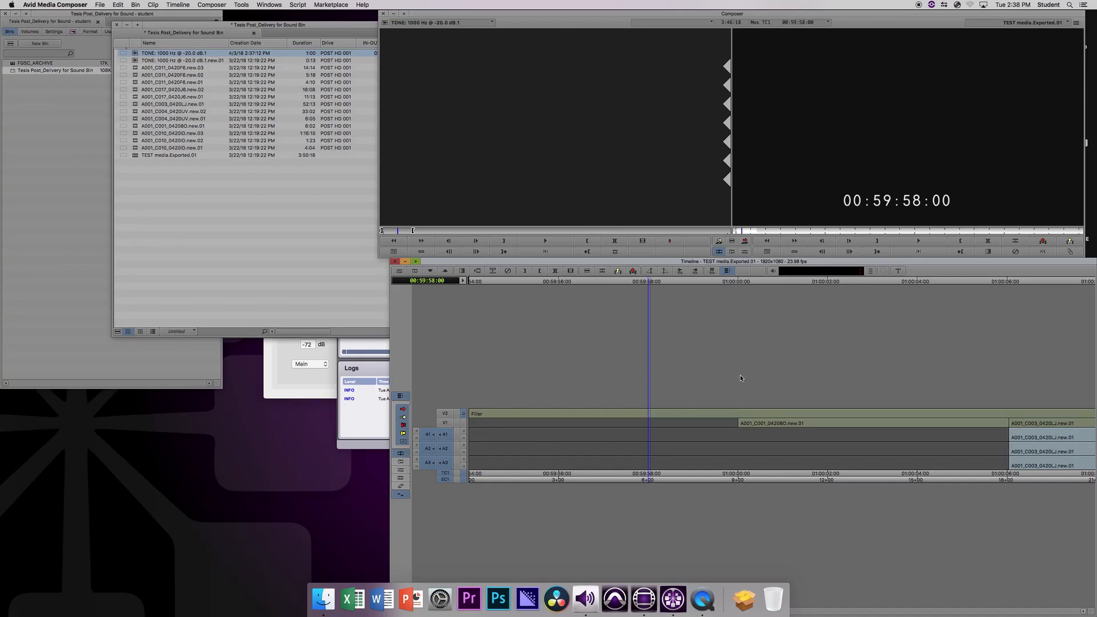
left_click(744, 240)
key("h")
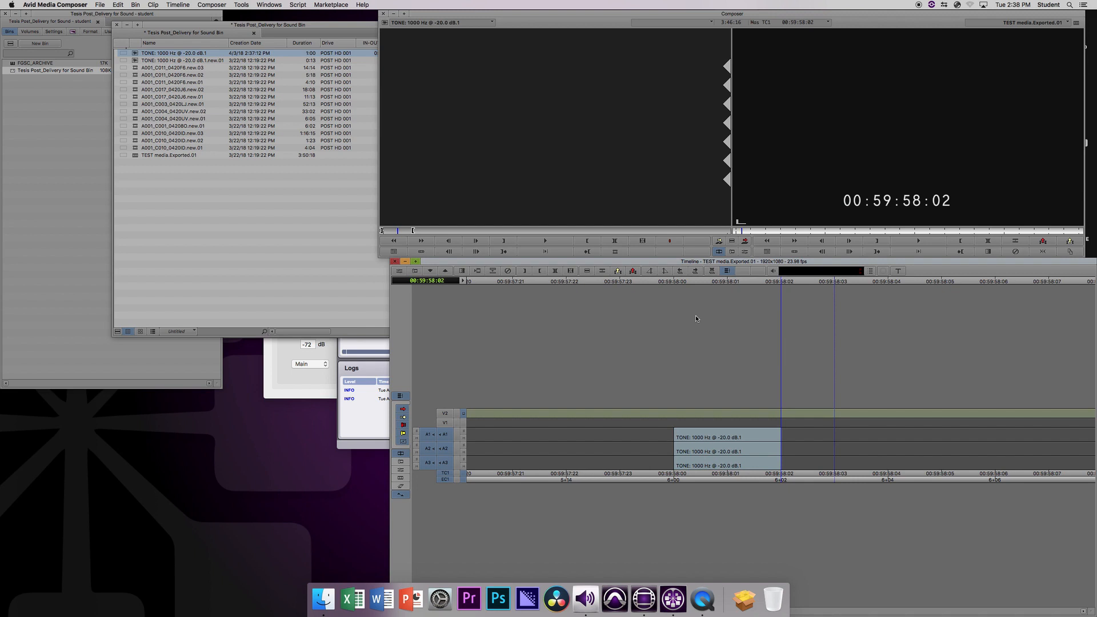
key("h")
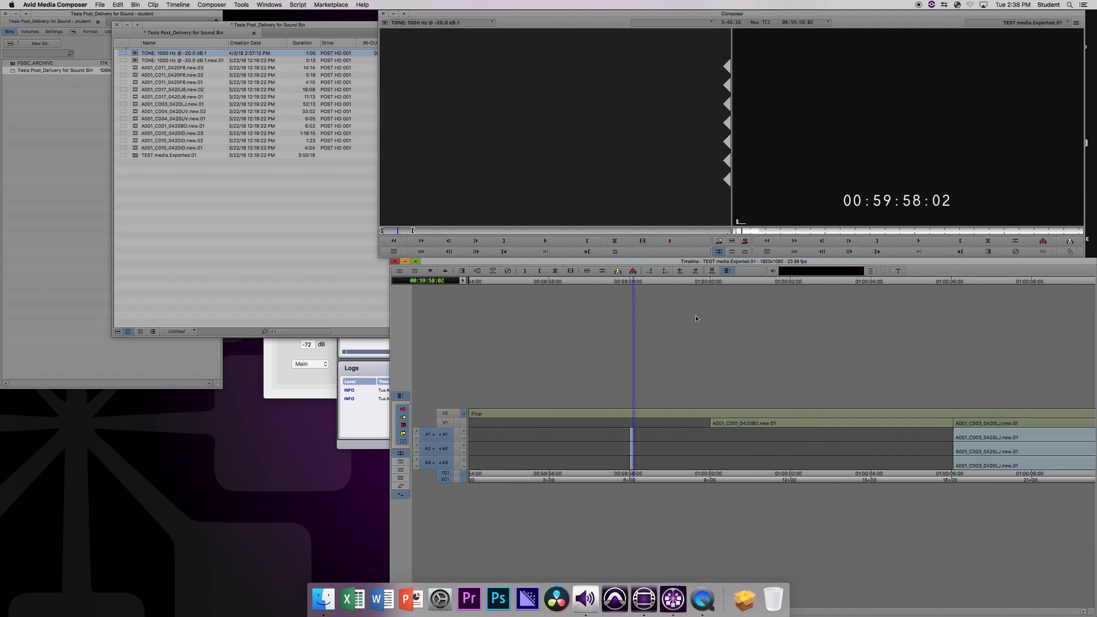
Play the leader from just before 00:59:58:00 twice to hear the tone pop
left_click(602, 280)
key("space")
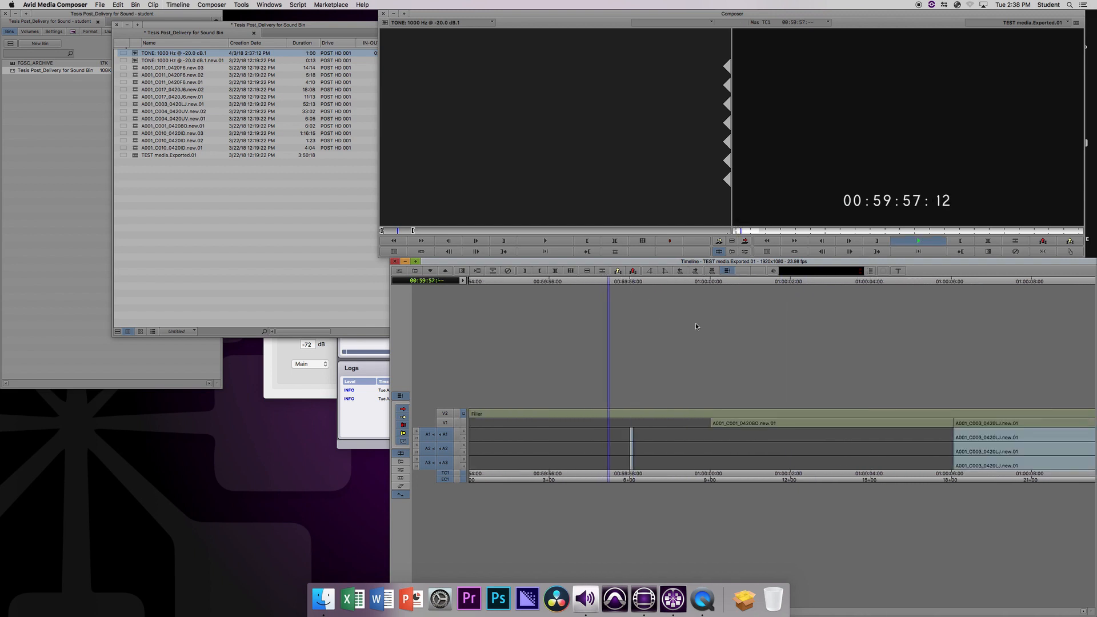
key("space")
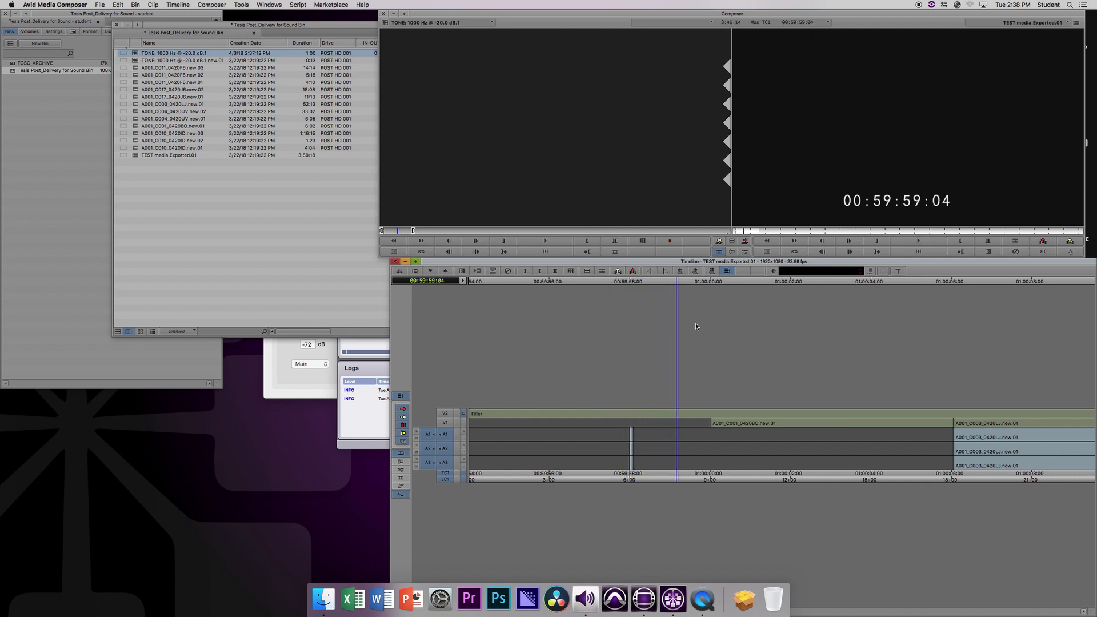
left_click(616, 281)
key("space")
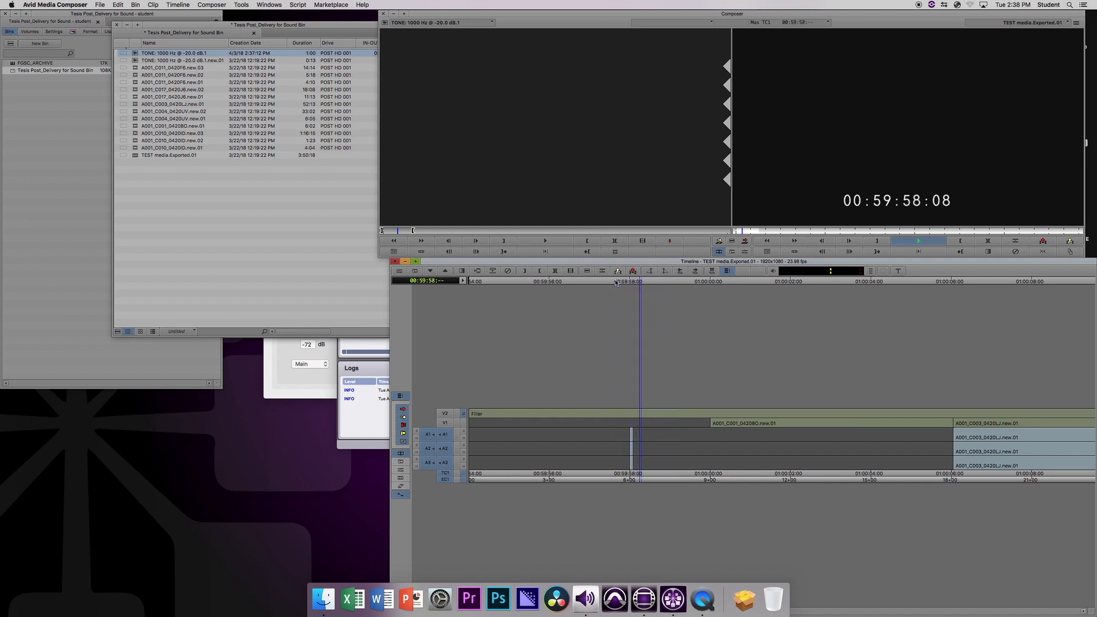
key("space")
Examine the two tone frames on A1 to A3 at frame level, starting at 00:59:58:00
left_click_drag(625, 281, 632, 282)
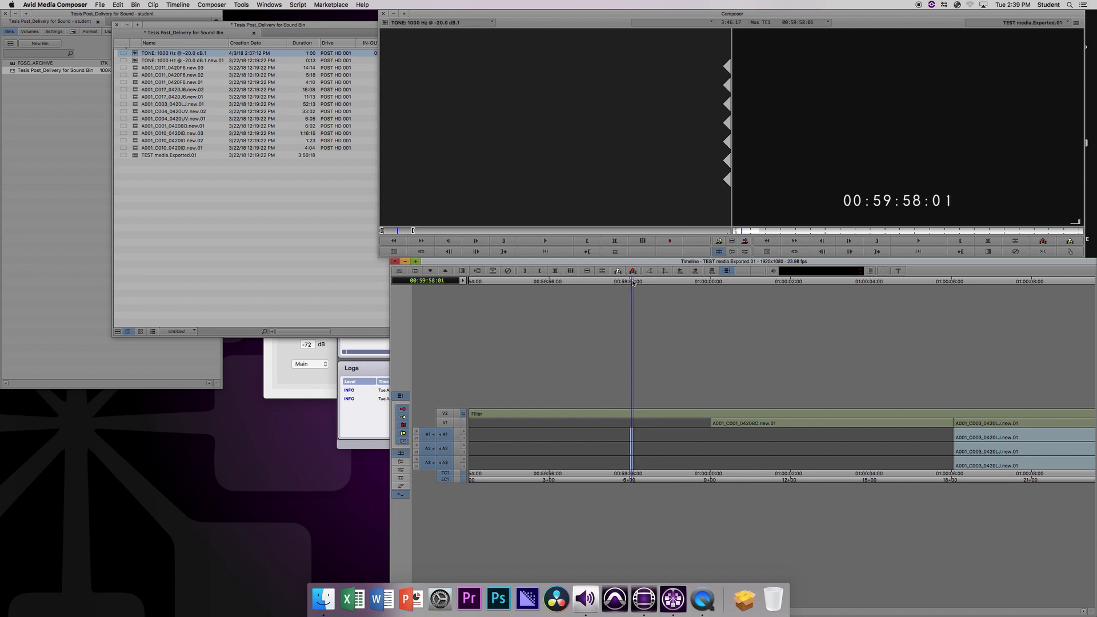
key("super+]")
key("super+]")
key("super+]")
key("super+]")
key("super+]")
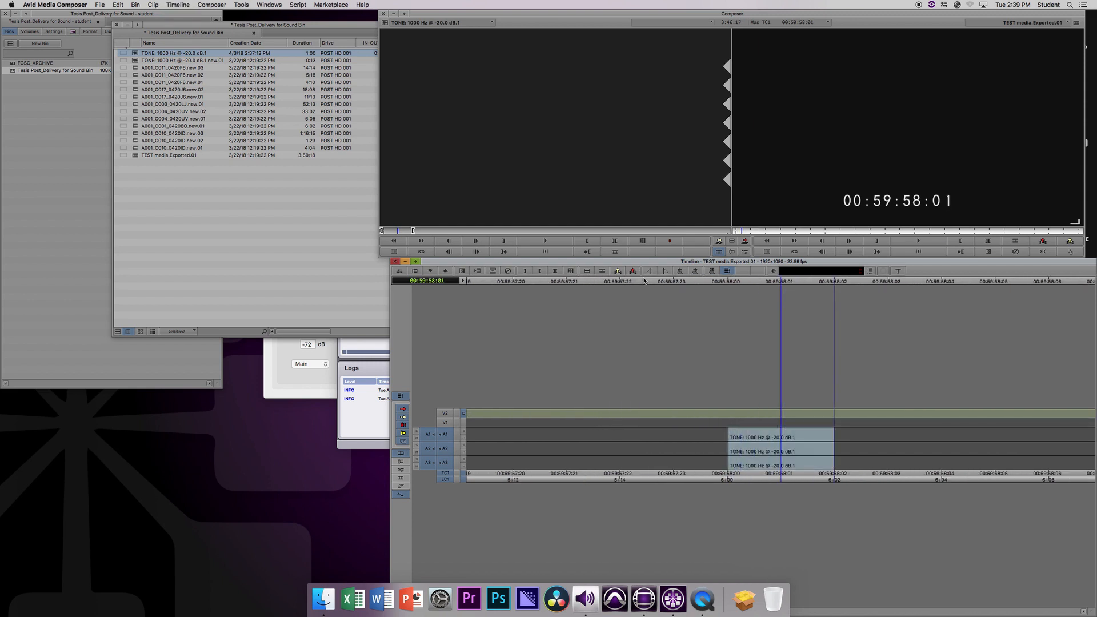
left_click_drag(730, 278, 773, 292)
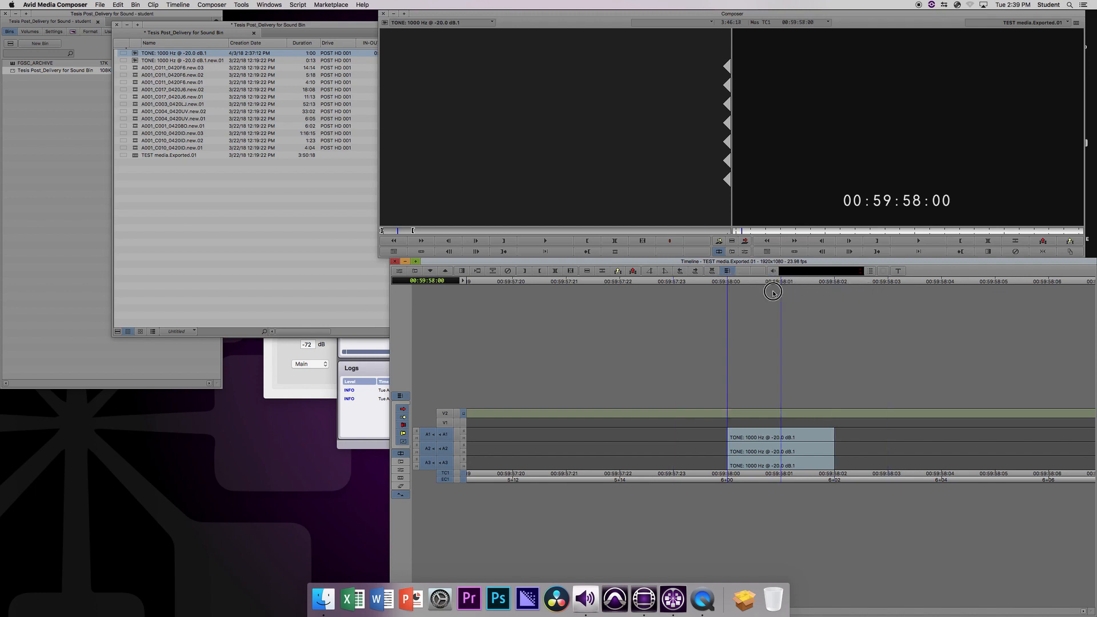
Compare the tone's position at 00:59:58:00 with the first picture frame at 01:00:00:00
key("super+[")
key("super+[")
key("super+[")
key("super+[")
key("super+[")
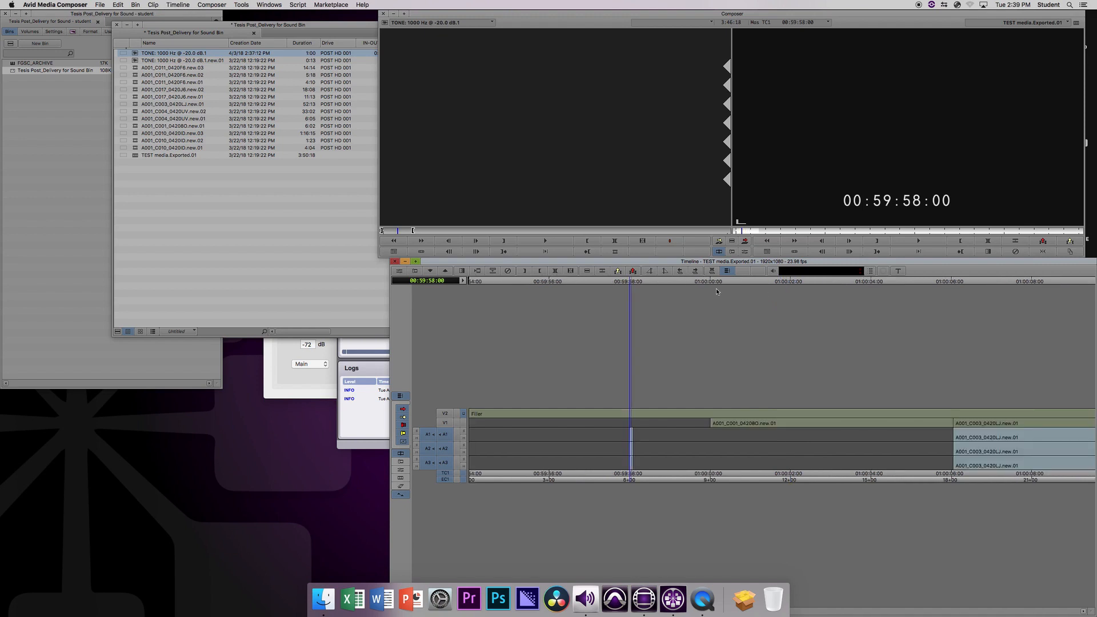
left_click_drag(673, 278, 711, 281)
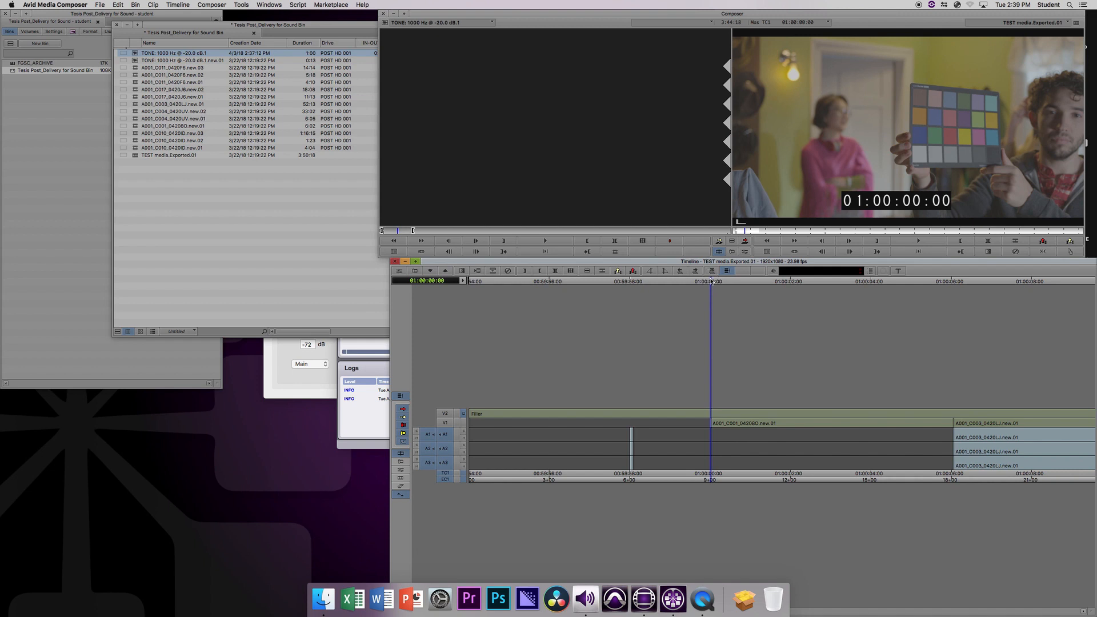
left_click_drag(656, 283, 631, 283)
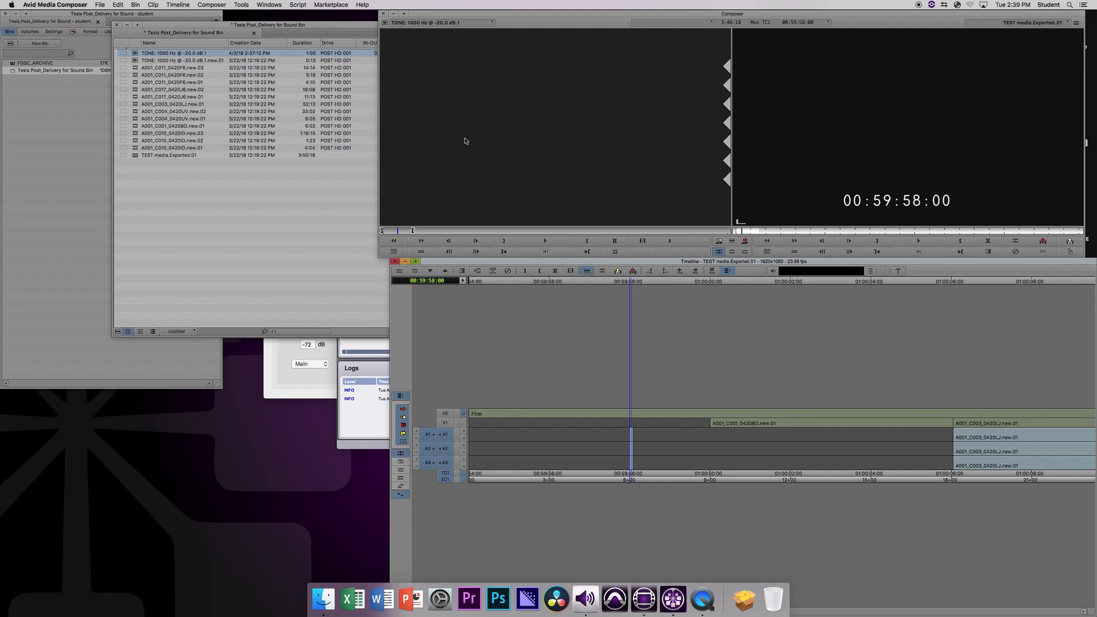
Create a new title with the Title Tool and move its window clear of the bin list
left_click(240, 4)
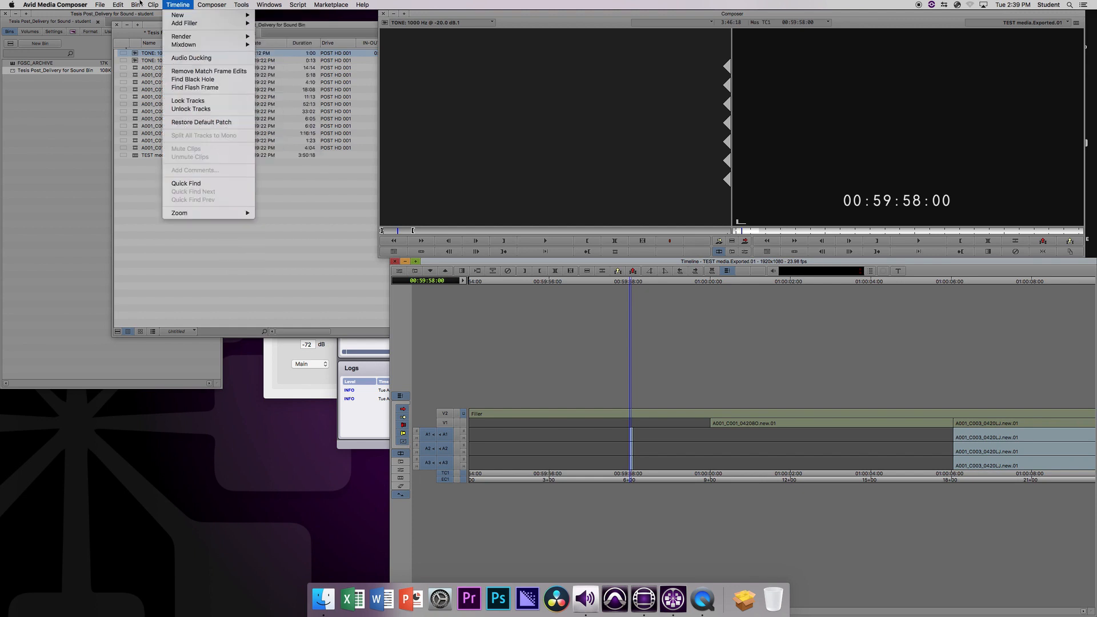
mouse_move(153, 4)
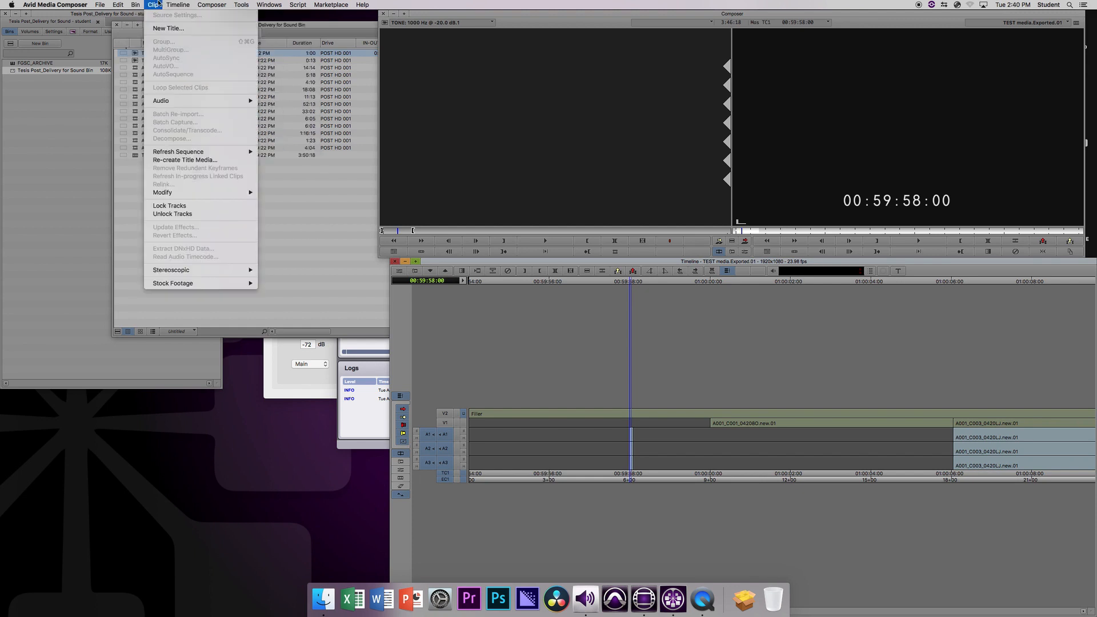
left_click(175, 29)
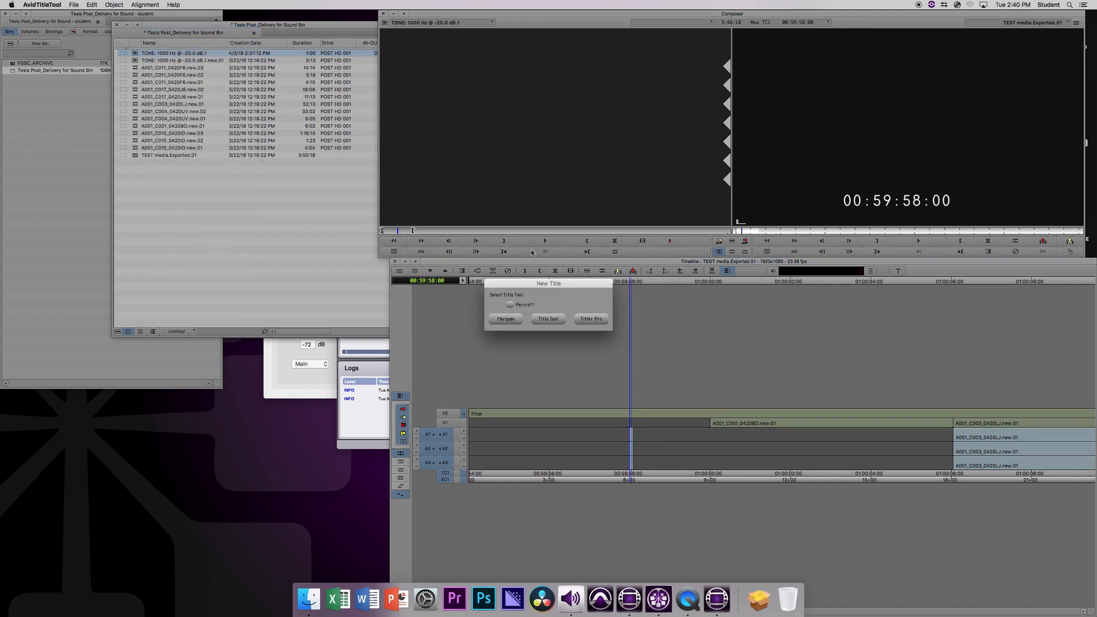
left_click(552, 320)
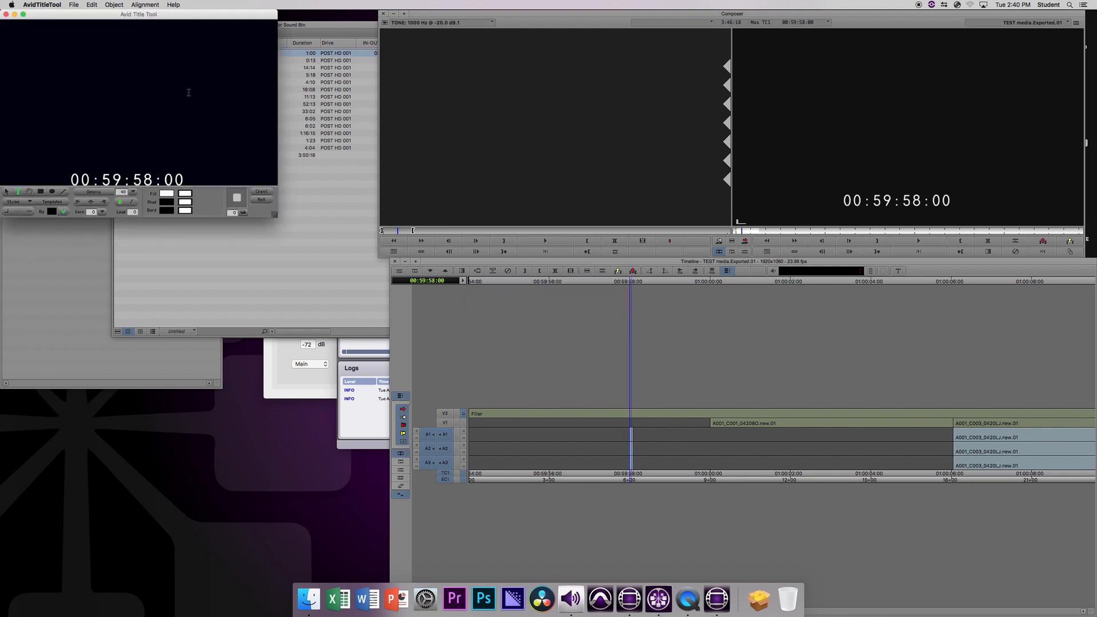
left_click_drag(85, 14, 411, 123)
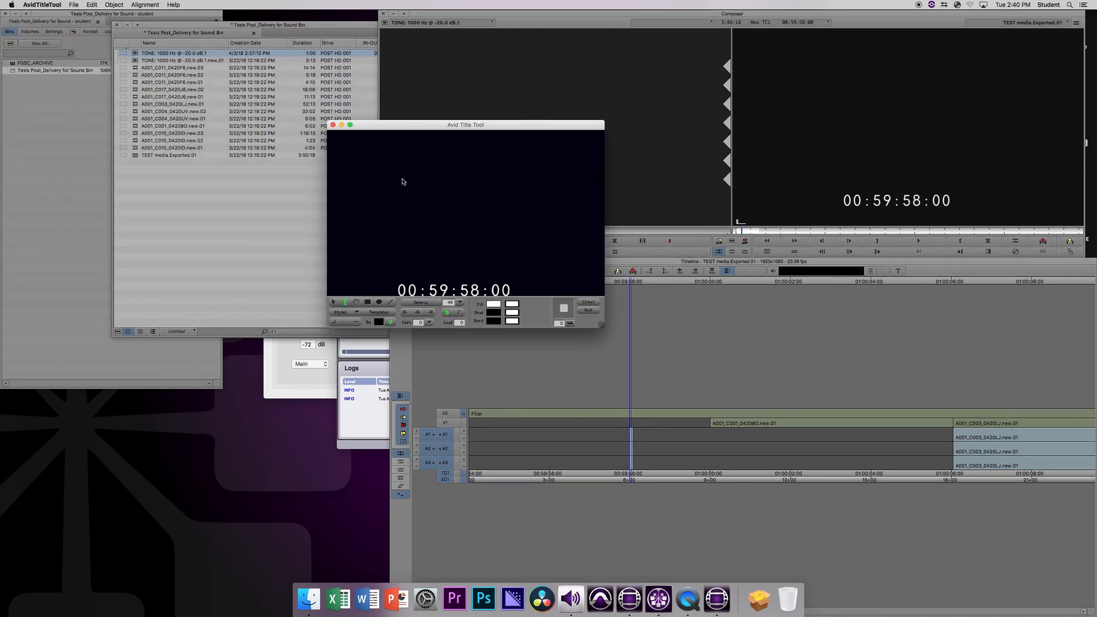
Set the title's background colour to solid white
left_click(378, 322)
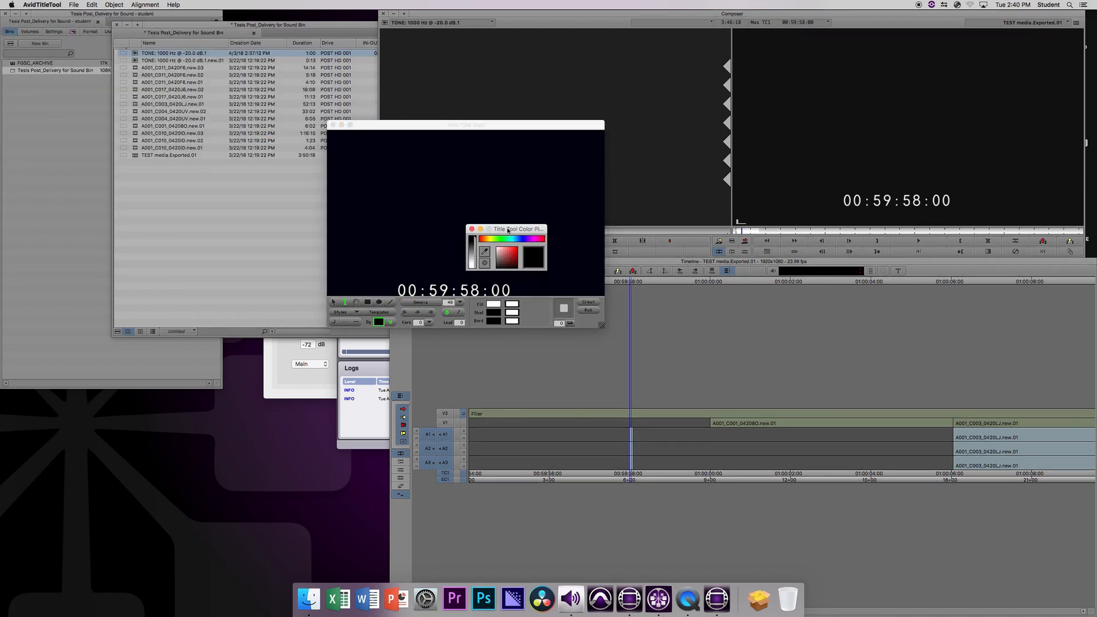
left_click_drag(474, 241, 471, 274)
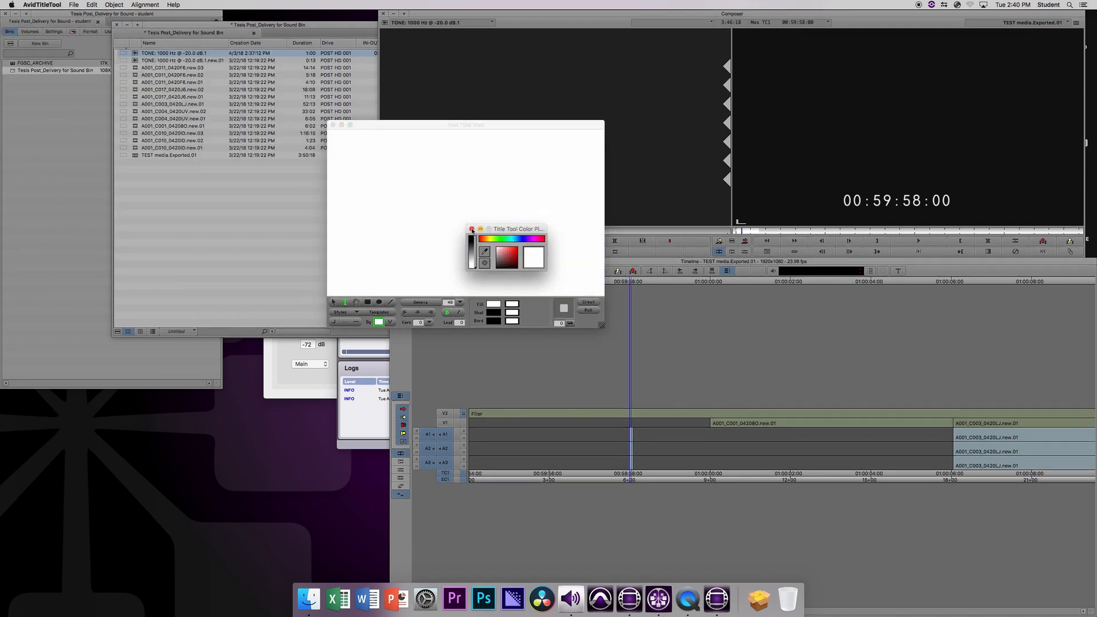
left_click(472, 229)
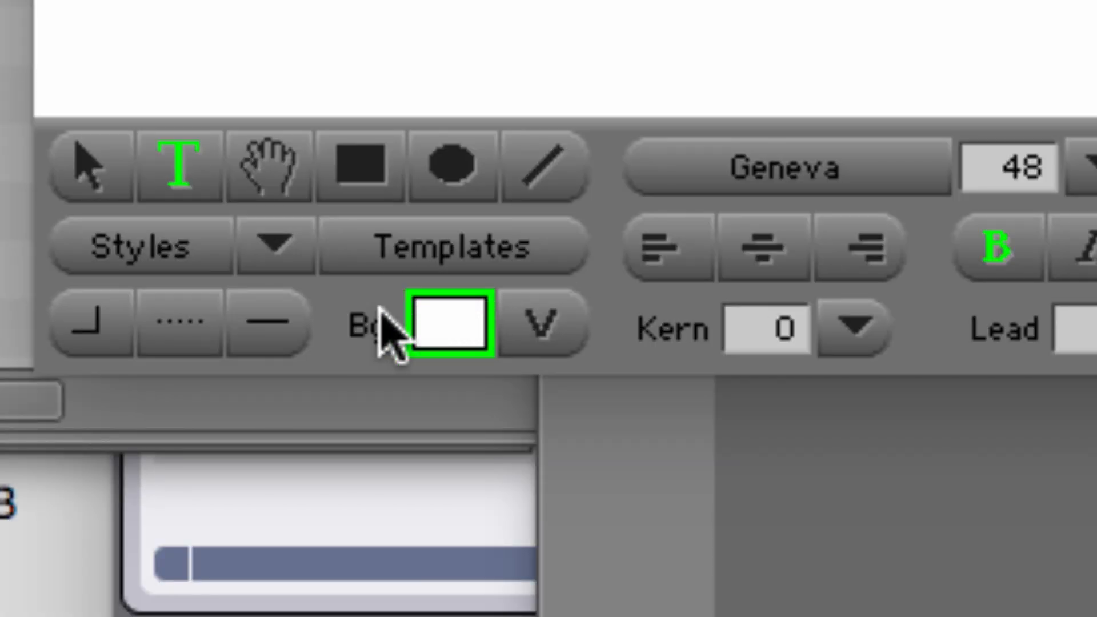
Recheck the white background colour and toggle the title's video background on and back off
left_click(448, 321)
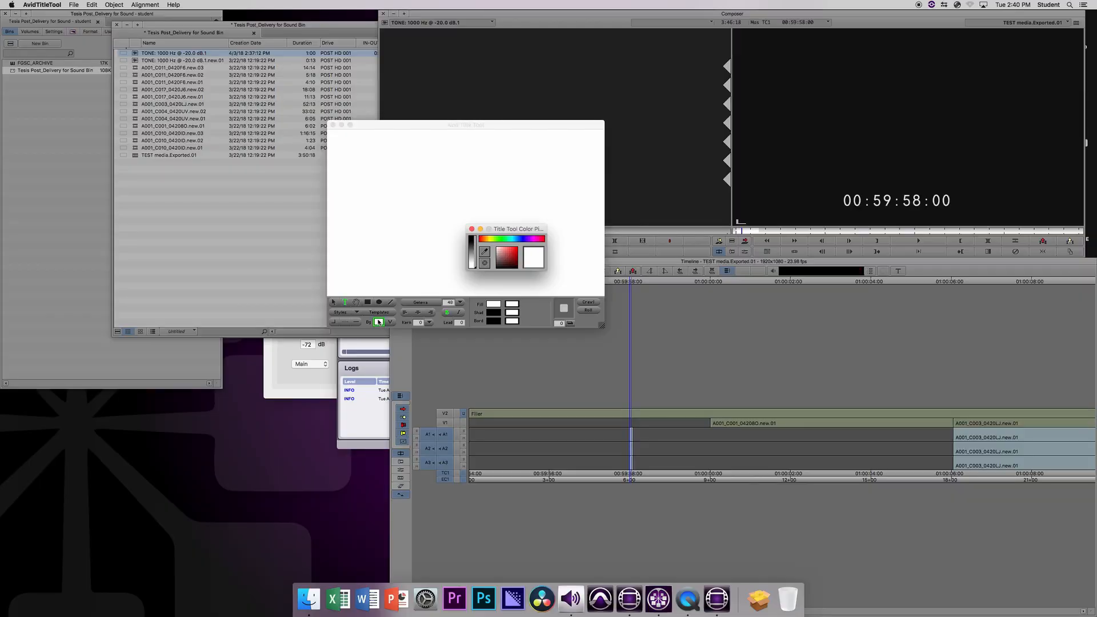
mouse_move(474, 268)
left_mouse_down()
mouse_move(469, 237)
mouse_move(472, 269)
left_mouse_up()
left_click(471, 263)
left_click(379, 323)
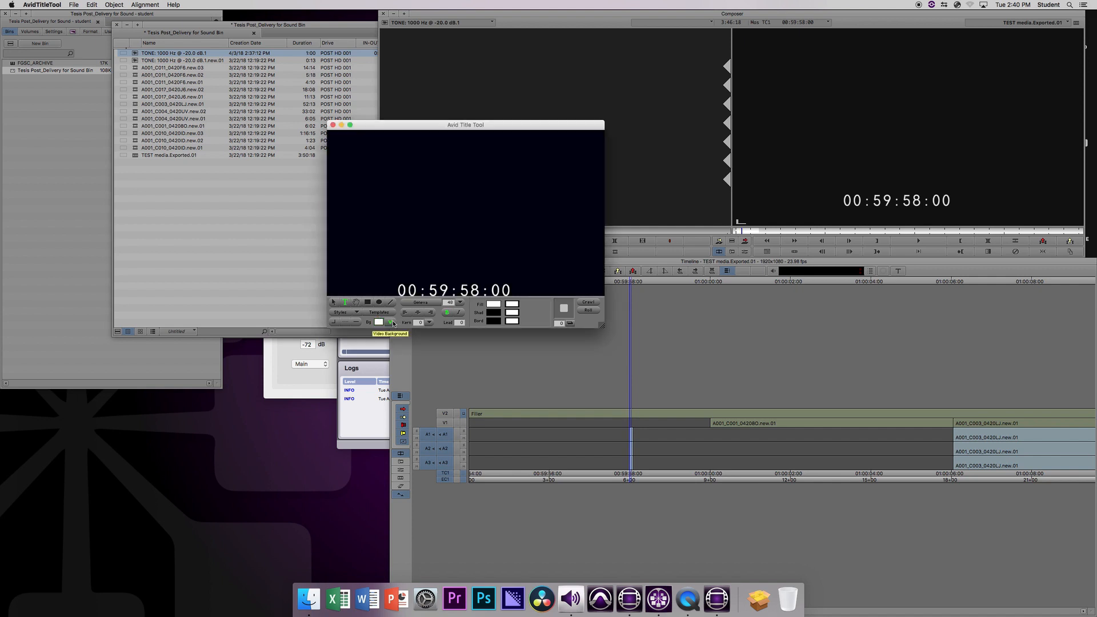
left_click(379, 323)
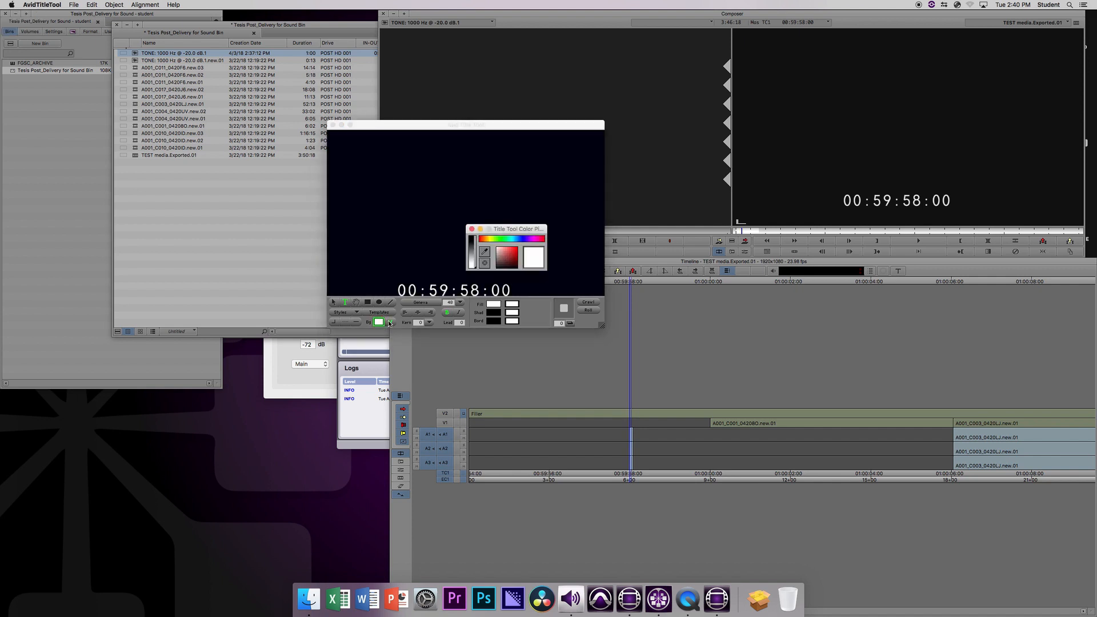
left_click(390, 323)
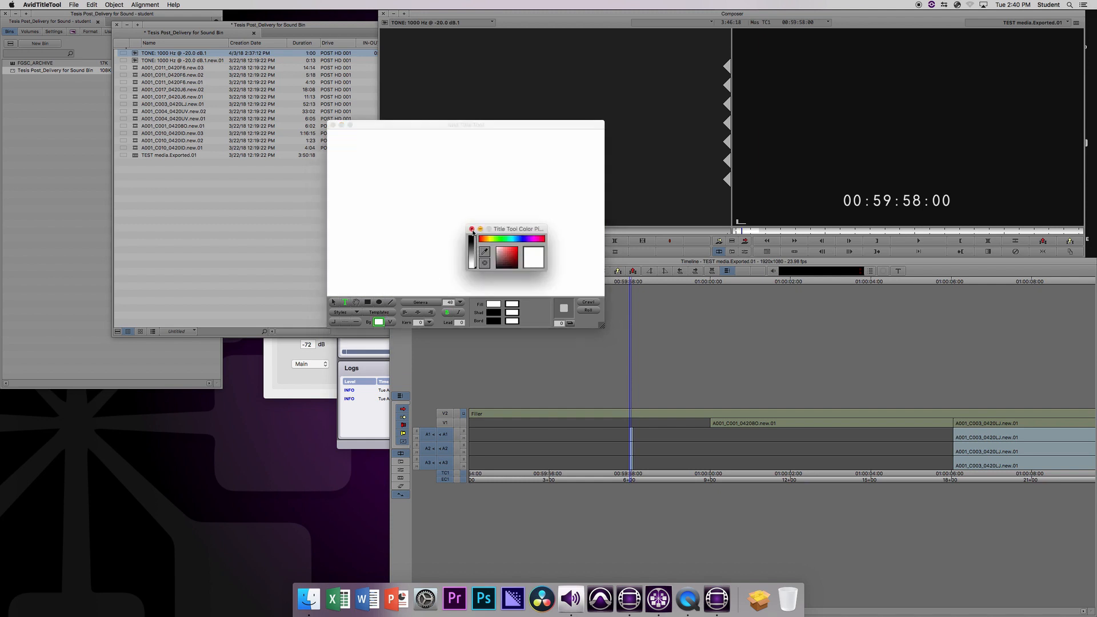
left_click(472, 229)
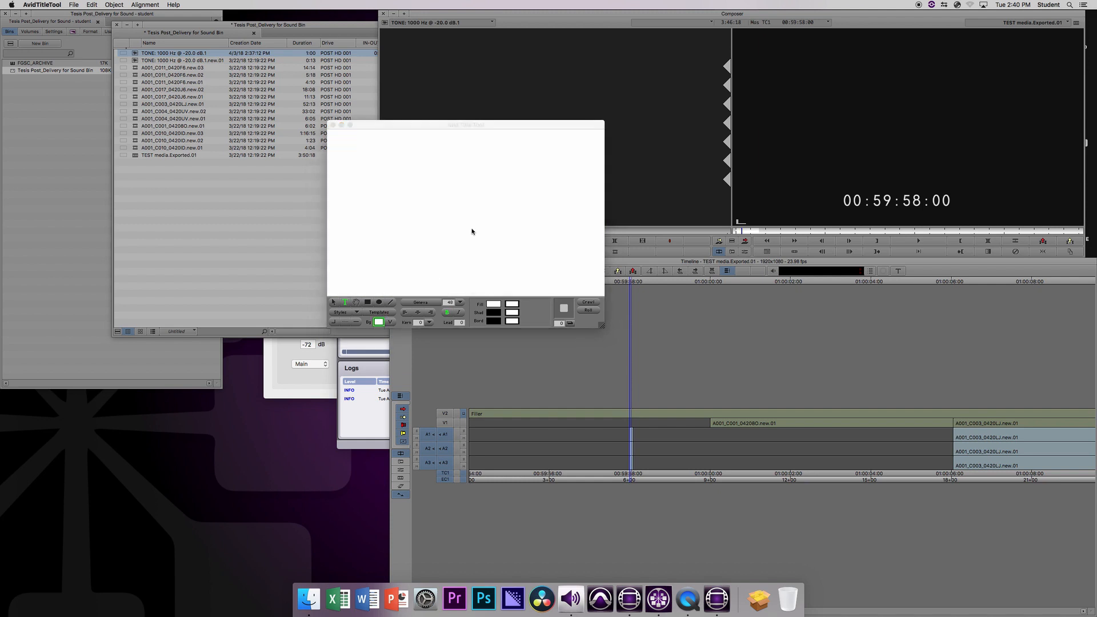
Add the text "2" with a black fill near the middle of the white title frame
left_click(344, 303)
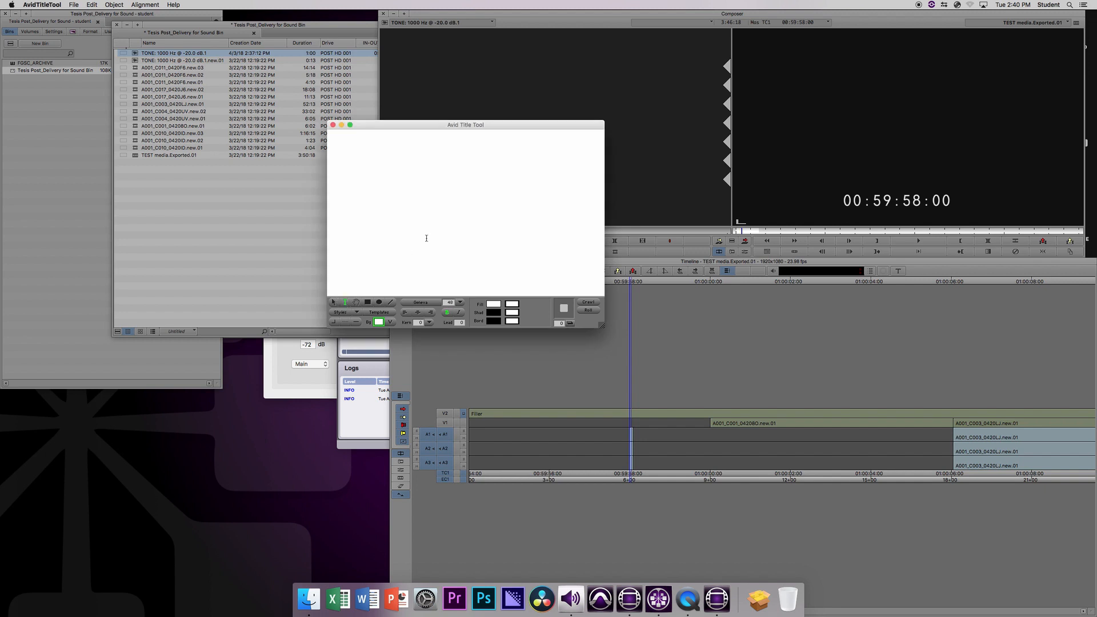
left_click(466, 225)
left_click(494, 304)
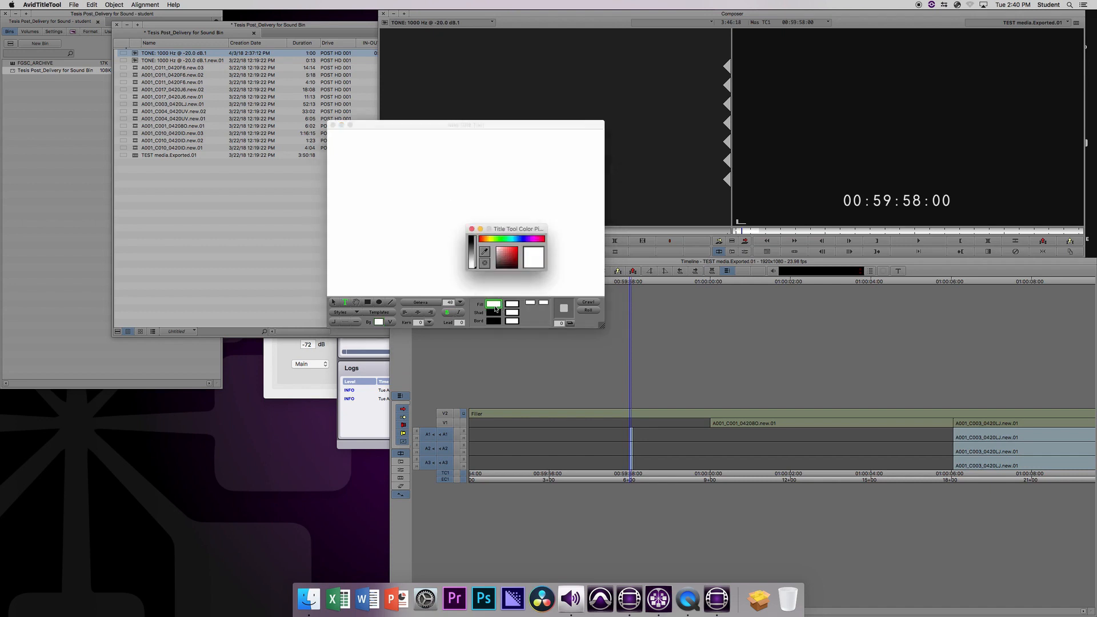
left_click(473, 237)
type("2")
left_click(471, 229)
Set the "2" to font size 200 in Arial Bold
key("super+a")
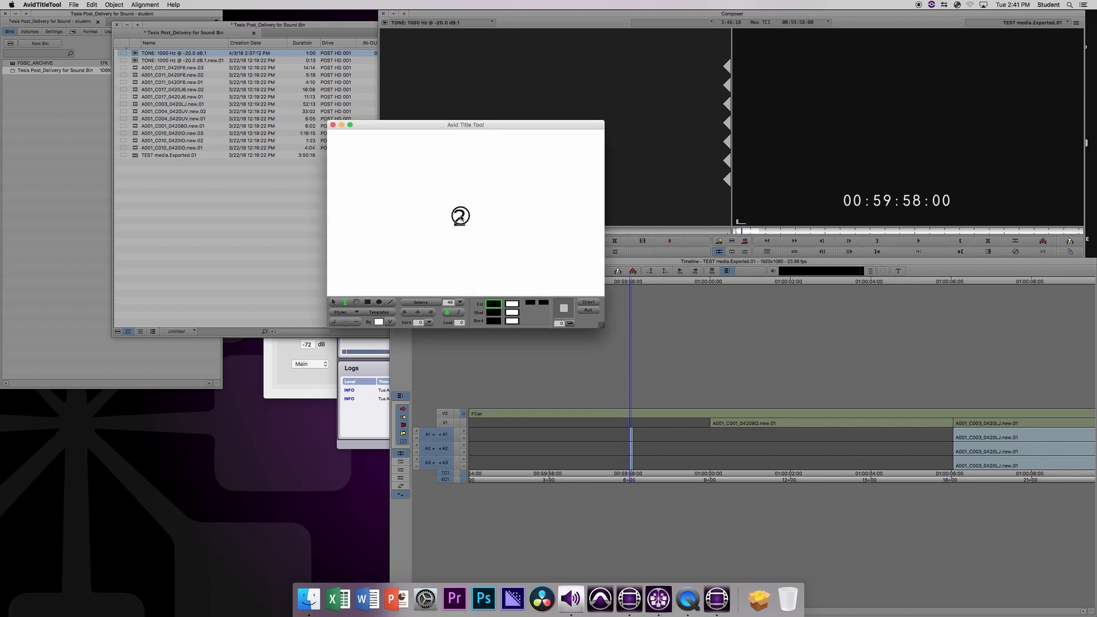
left_click(461, 303)
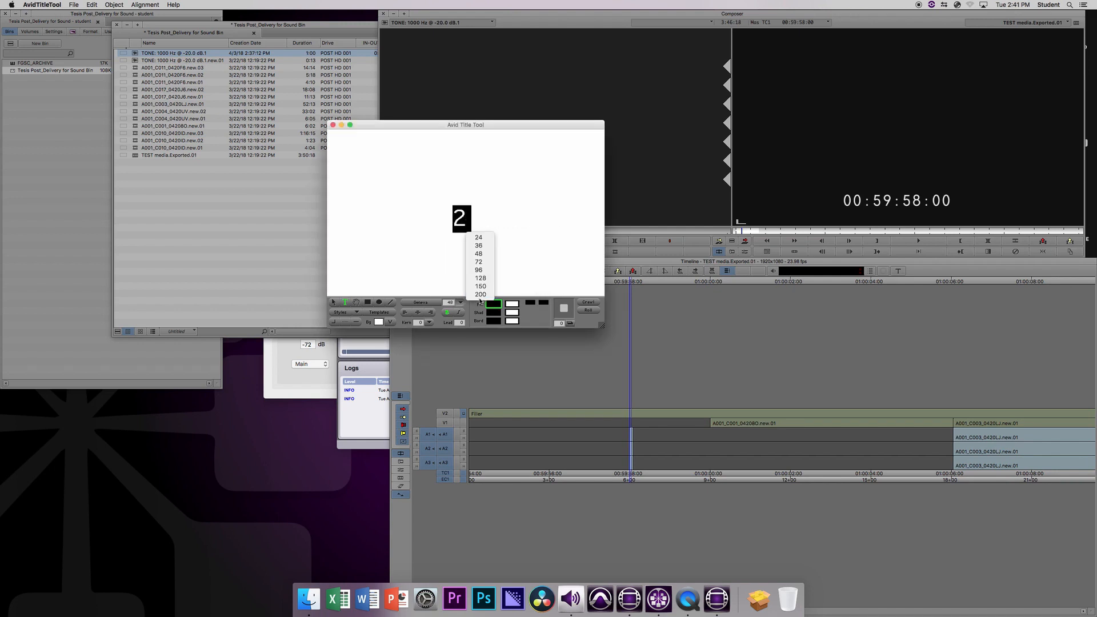
left_click(485, 303)
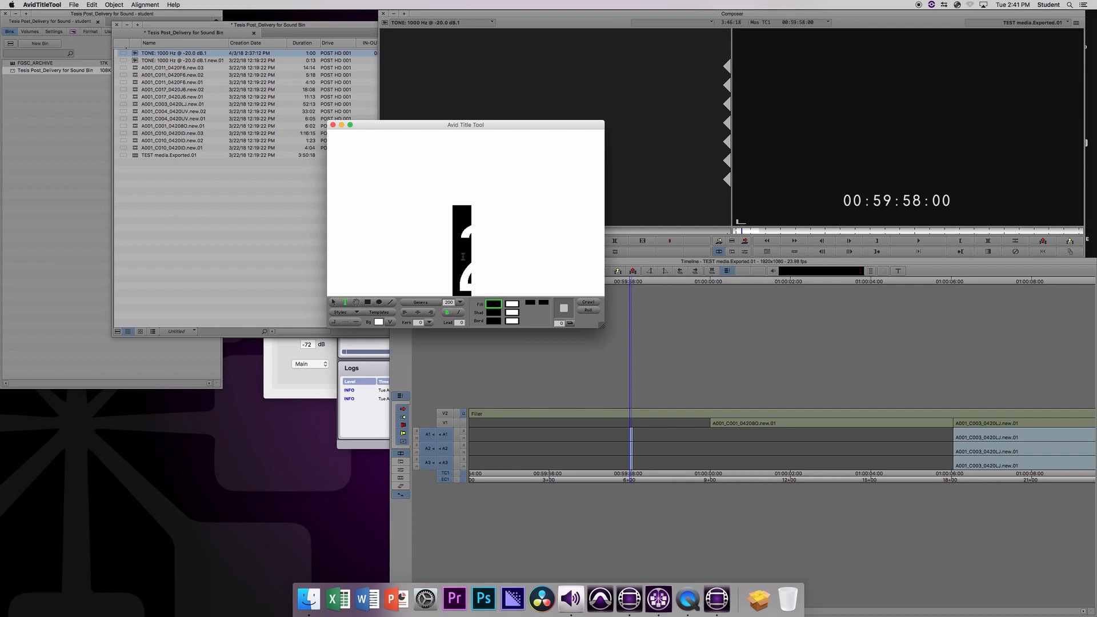
left_click(433, 303)
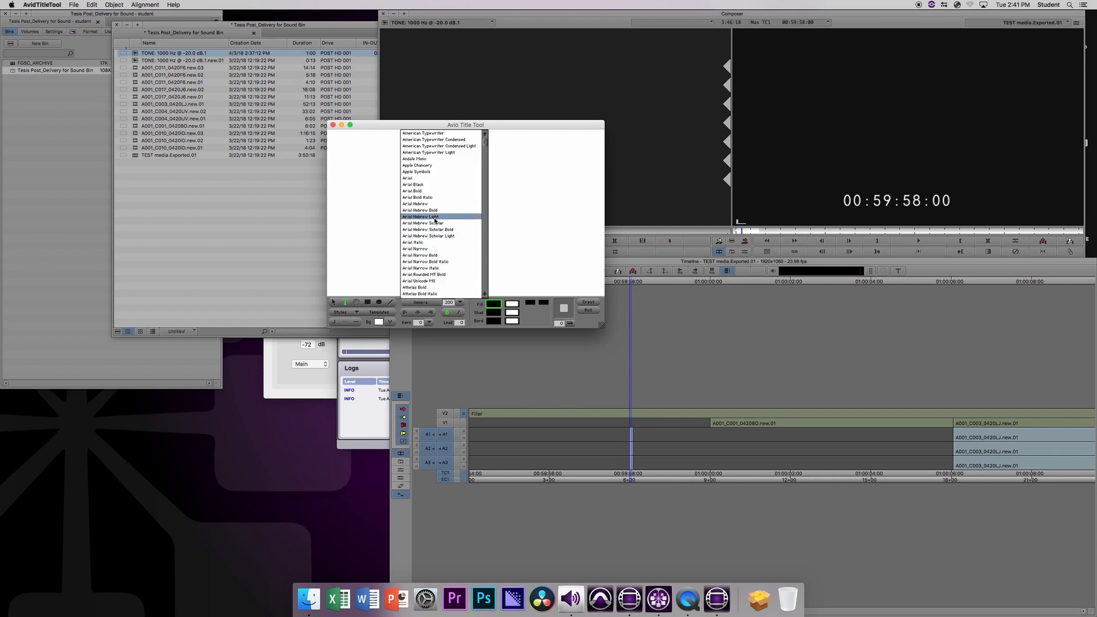
left_click(430, 192)
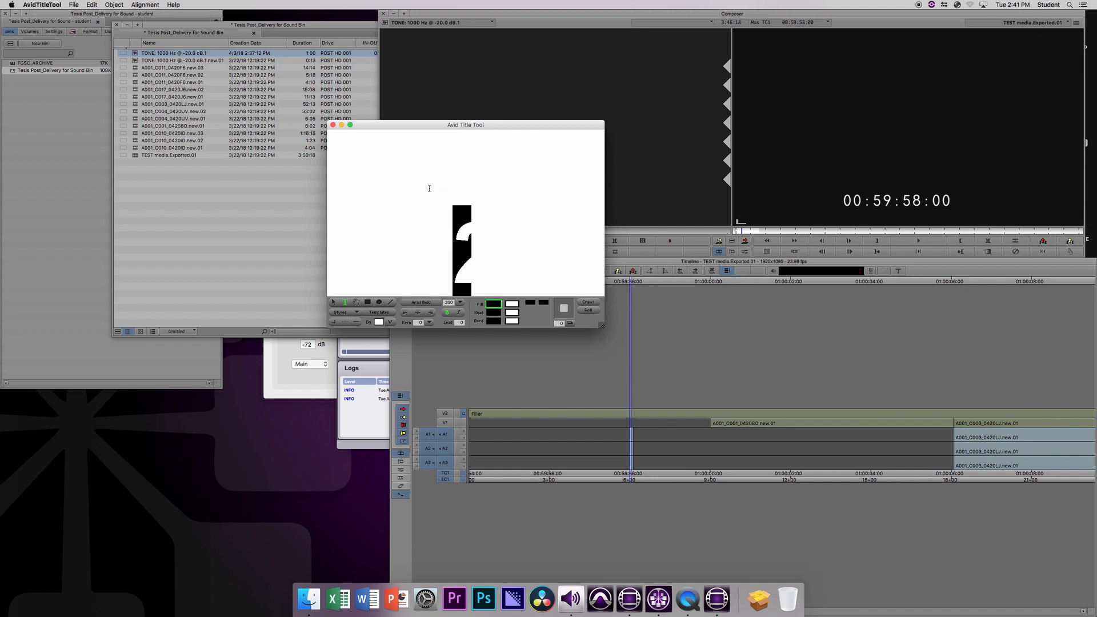
Widen the text box until it fits the whole "2"
left_click(334, 302)
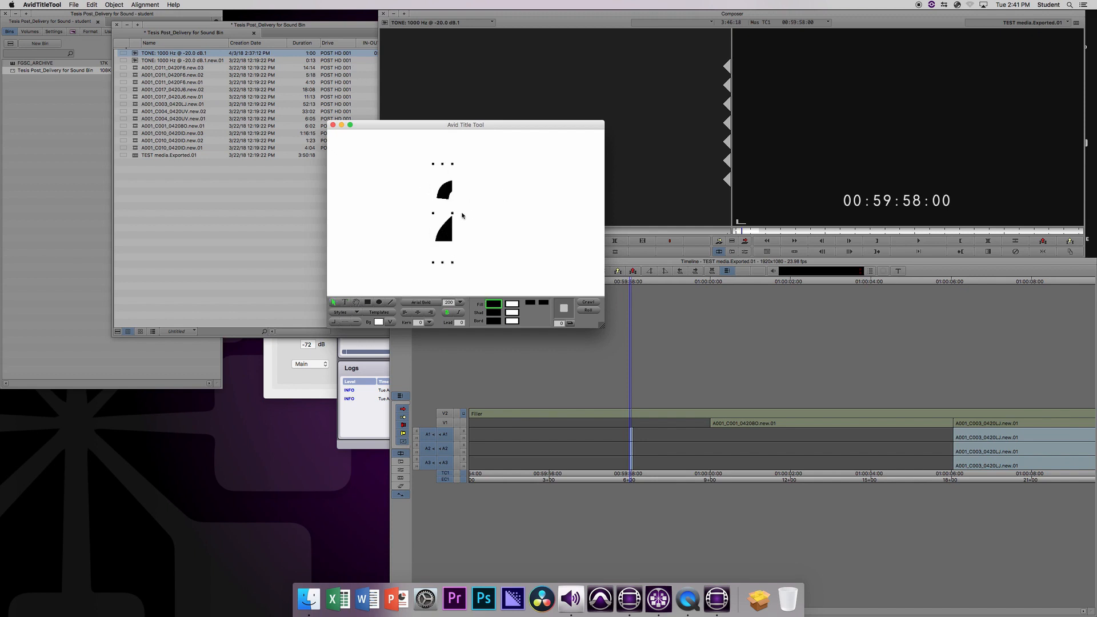
mouse_move(452, 216)
left_mouse_down()
mouse_move(514, 215)
mouse_move(467, 214)
left_mouse_up()
double_click(466, 213)
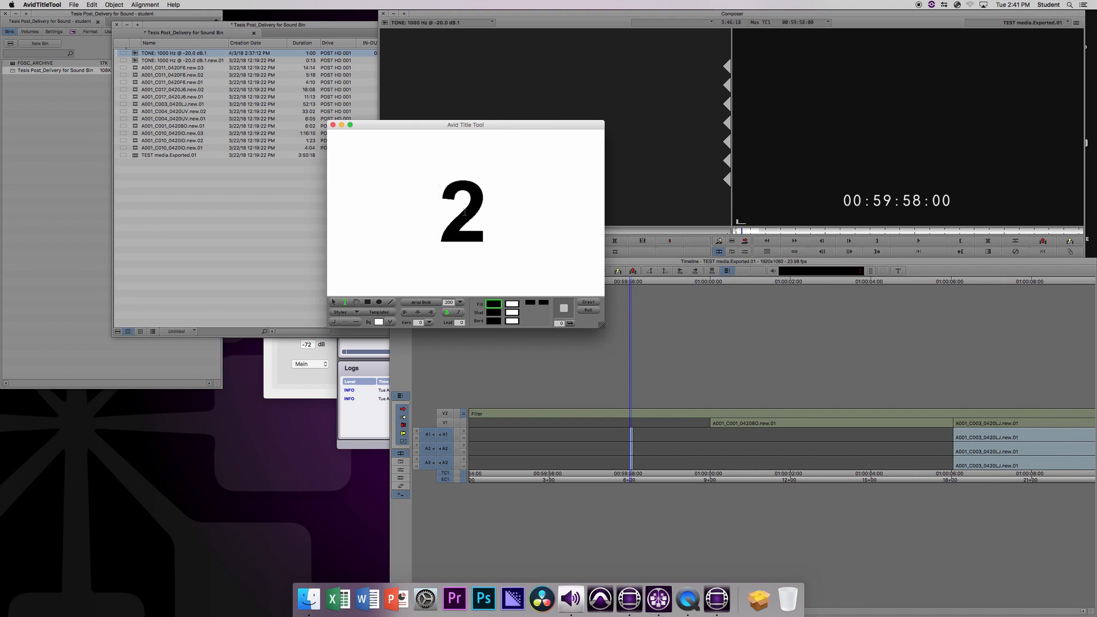
Enlarge the "2" to font size 300 and centre it in the title frame
double_click(500, 209)
left_click(445, 302)
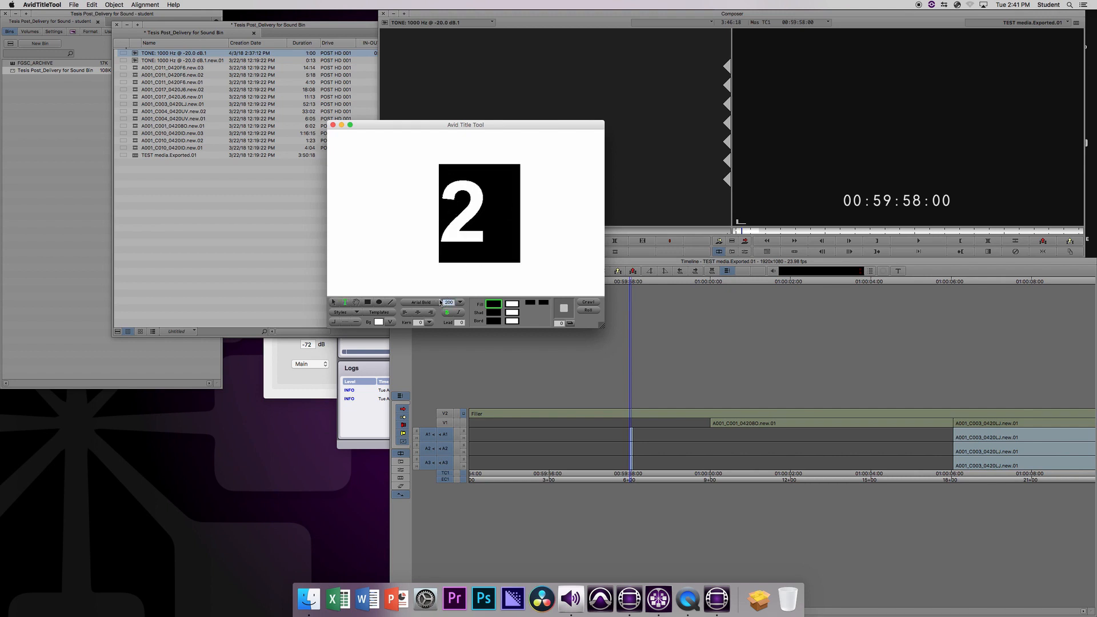
type("300")
key("Return")
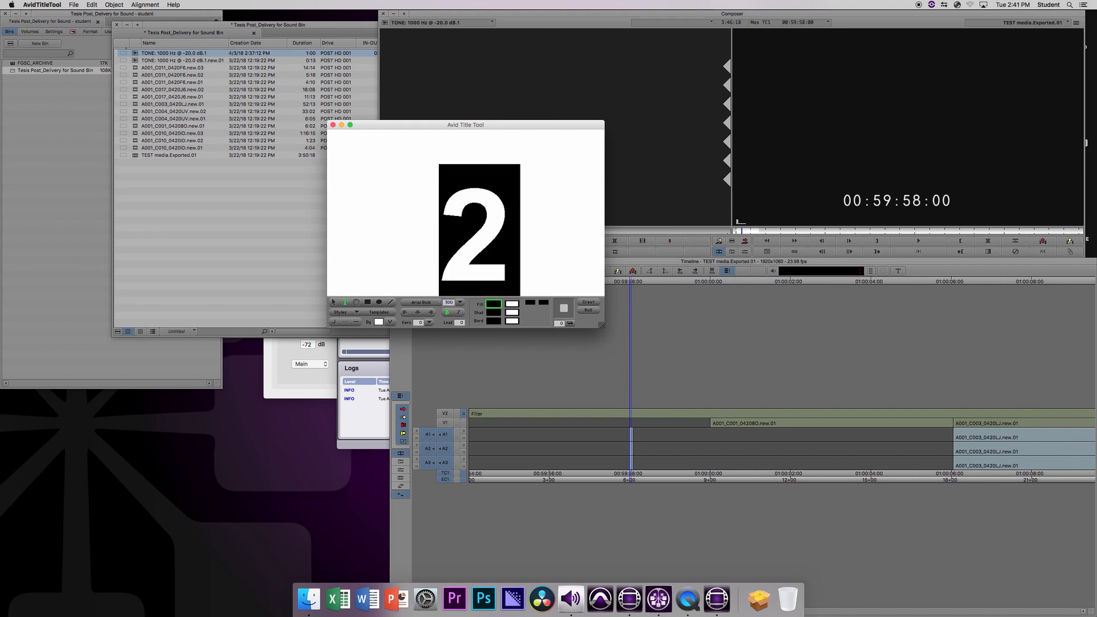
left_click(334, 302)
left_click_drag(485, 221, 474, 199)
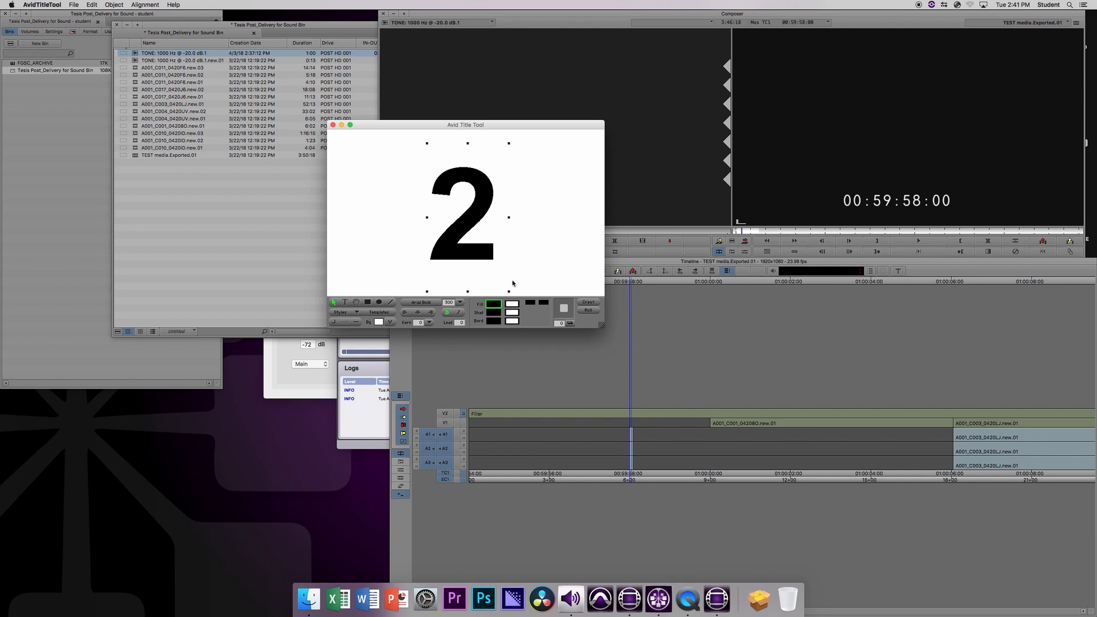
Save the title as "2 pop example" on POST HD 001 at DNxHD 36 MXF resolution and close the Title Tool
left_click(74, 4)
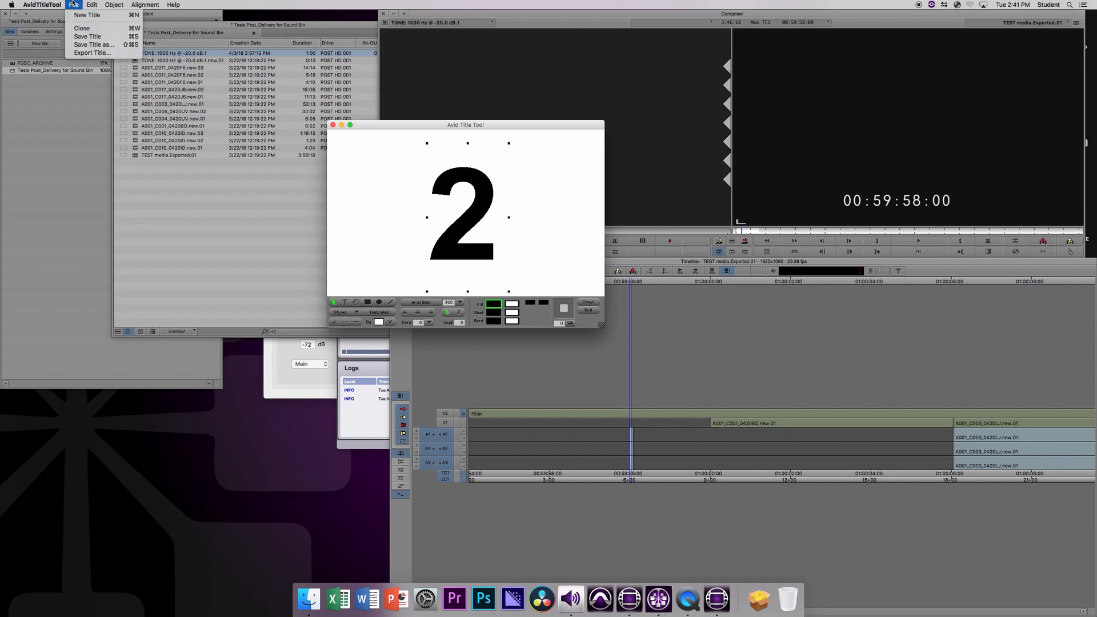
left_click(92, 45)
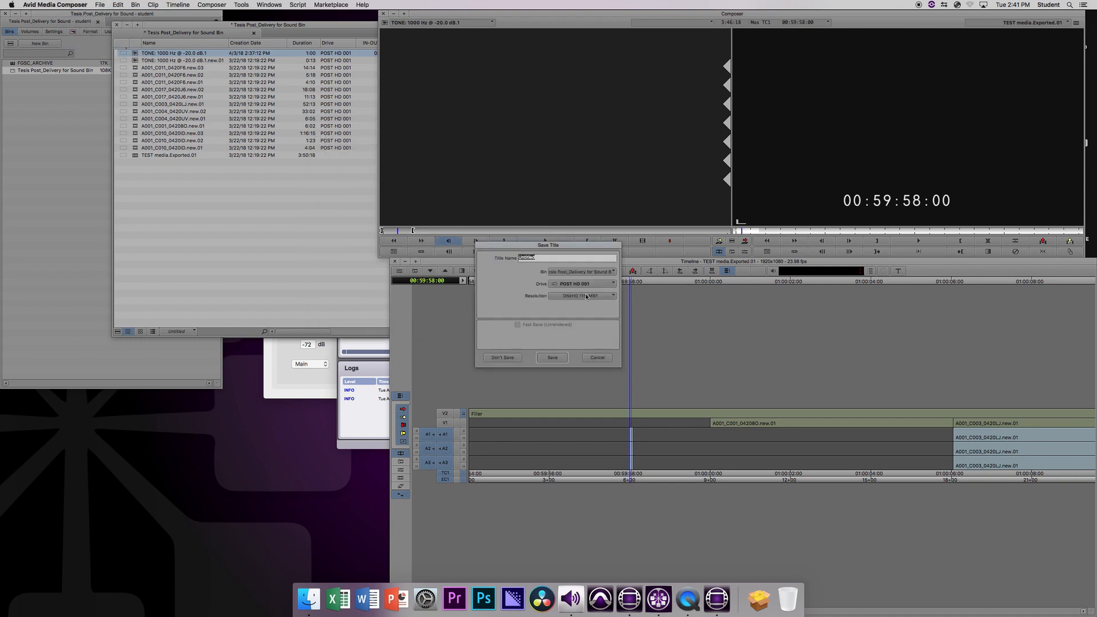
type("2 pop example")
left_click(575, 295)
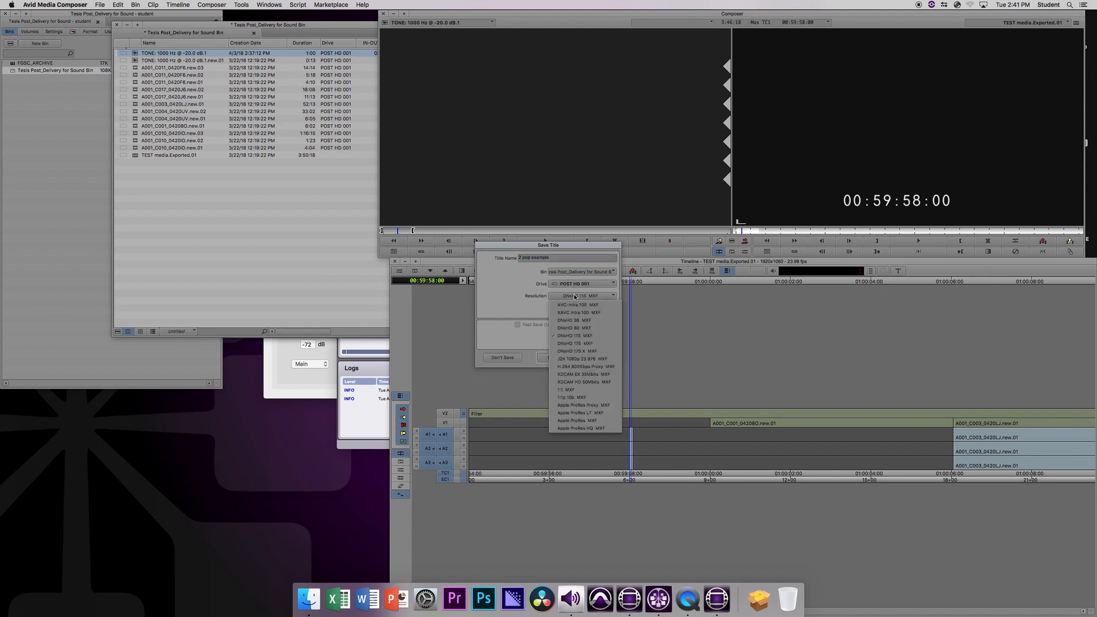
left_click(586, 313)
left_click(584, 296)
left_click(579, 320)
left_click(550, 359)
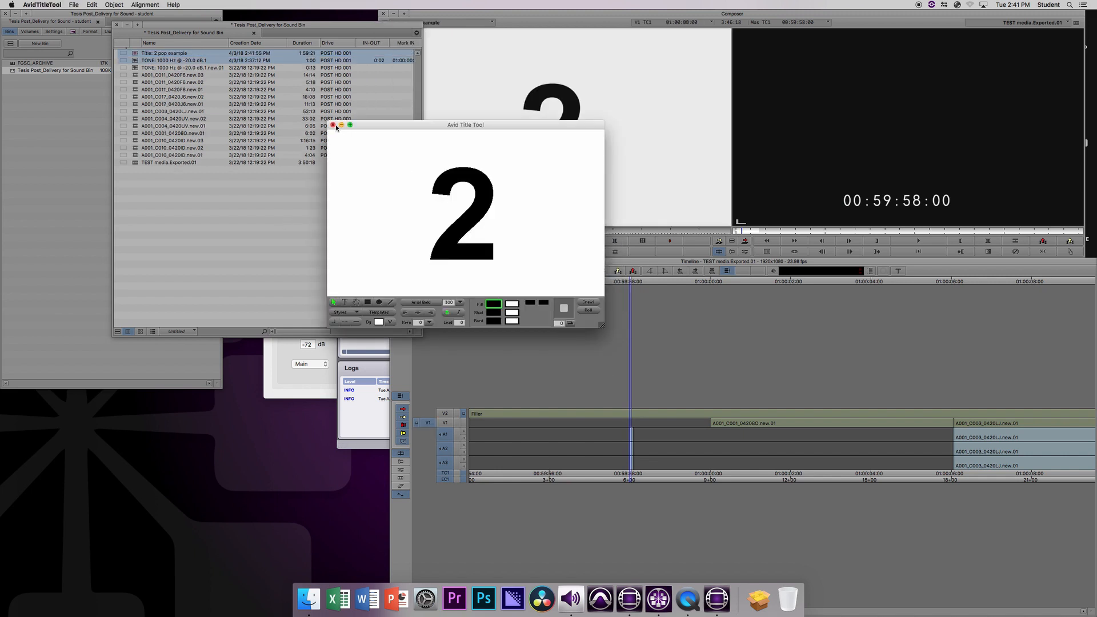
left_click(332, 125)
Disable record tracks A1 to A3 and enable V1 for editing in the "2 pop example" title
left_click(538, 14)
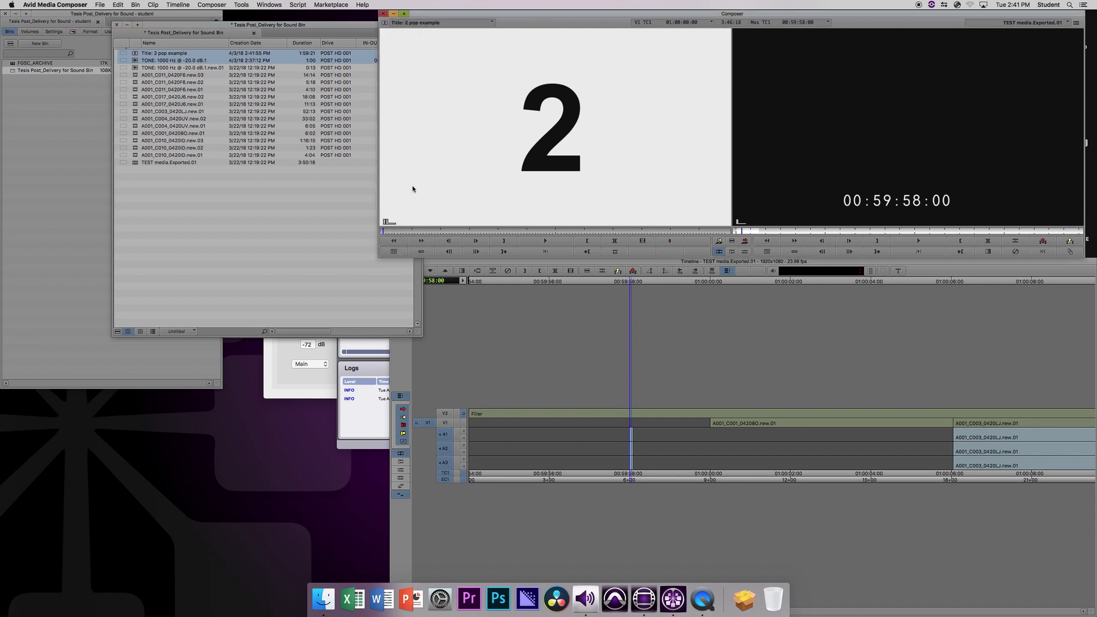
left_click(364, 229)
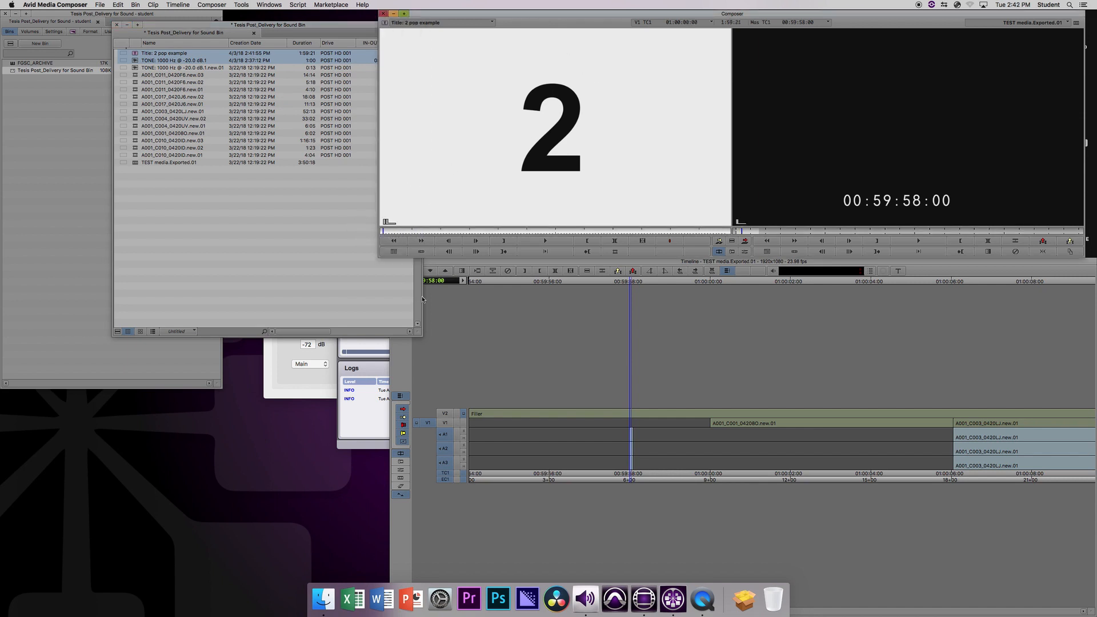
left_click(450, 464)
left_click(450, 450)
left_click(450, 435)
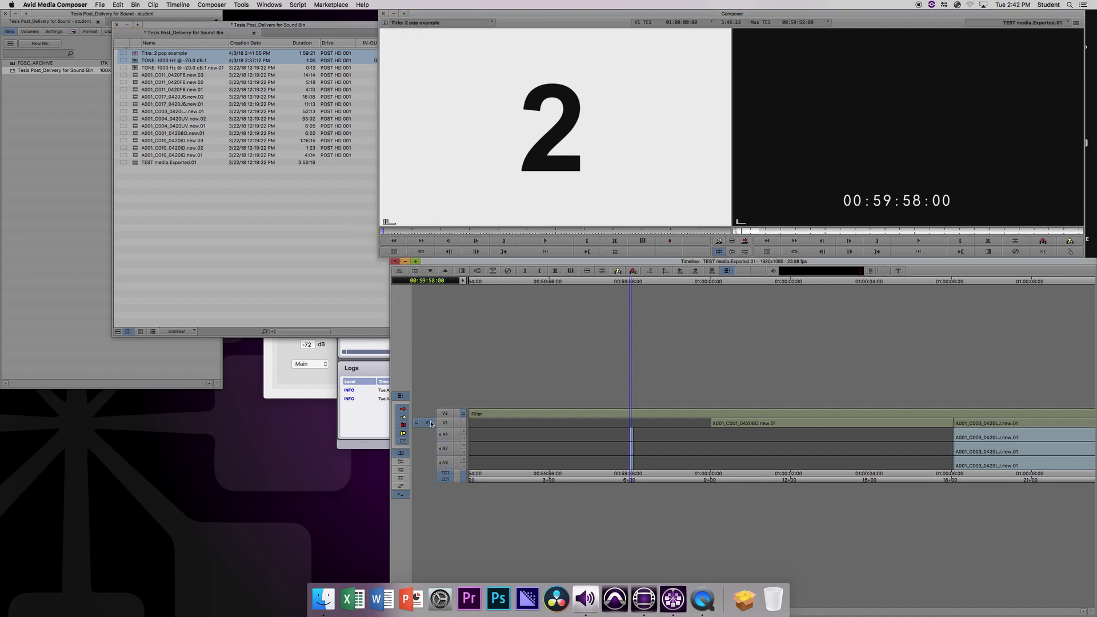
left_click(450, 422)
left_click(449, 424)
left_click(446, 426)
Mark a two-frame in-to-out range at the start of the "2 pop example" source title
left_click(385, 231)
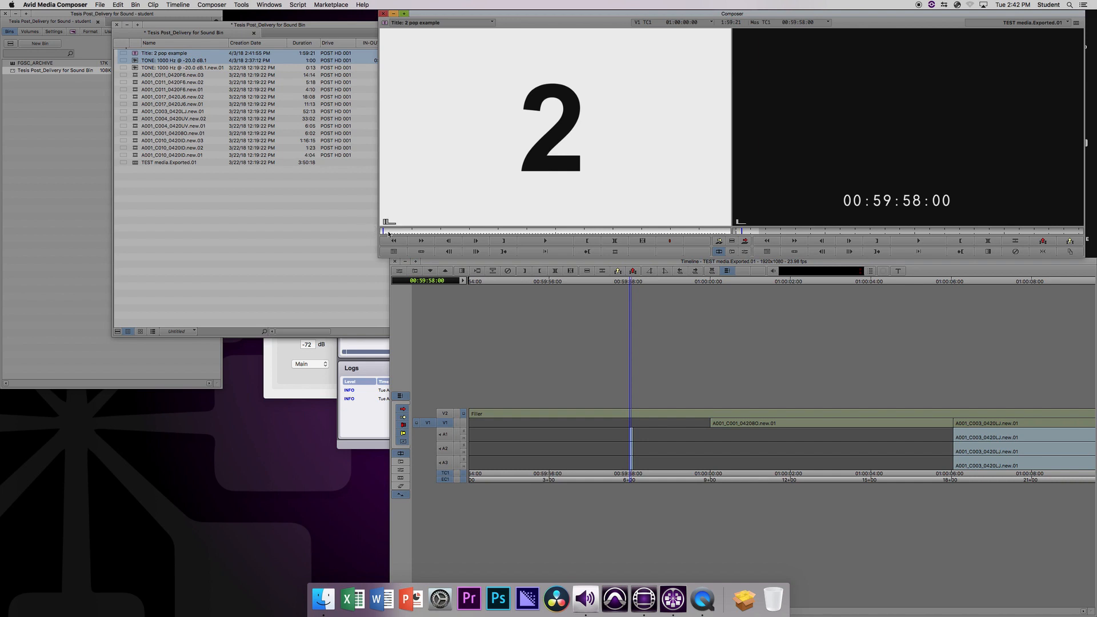
key("i")
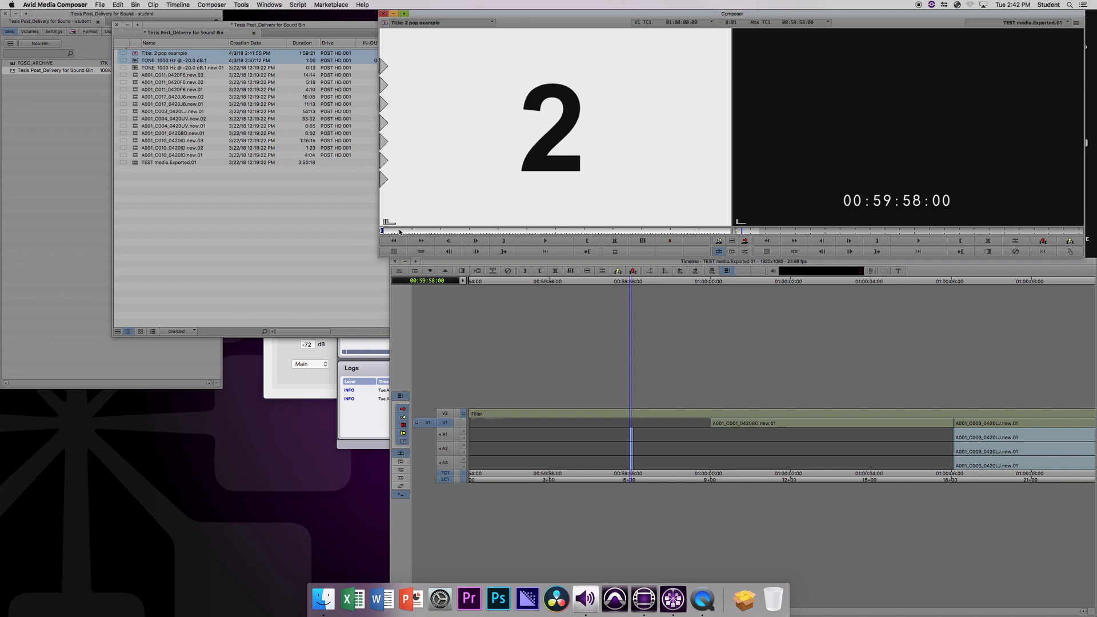
key("Right")
key("o")
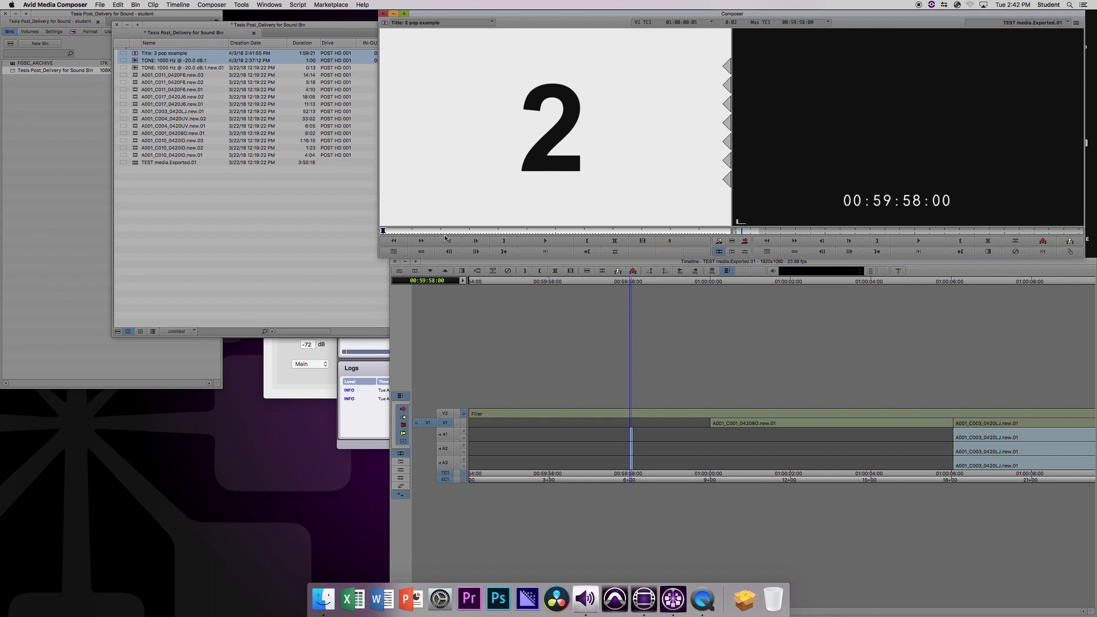
Overwrite the two-frame "2" title onto V1 at 00:59:58:00 and play back the sync pop with its tone
left_click(745, 242)
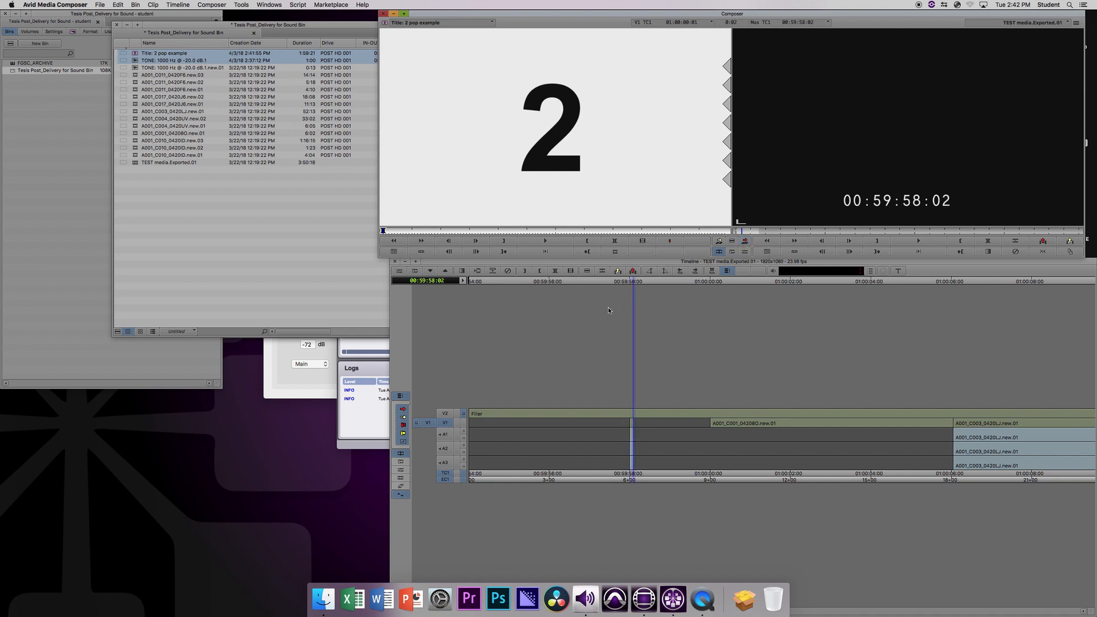
left_click(621, 283)
key("space")
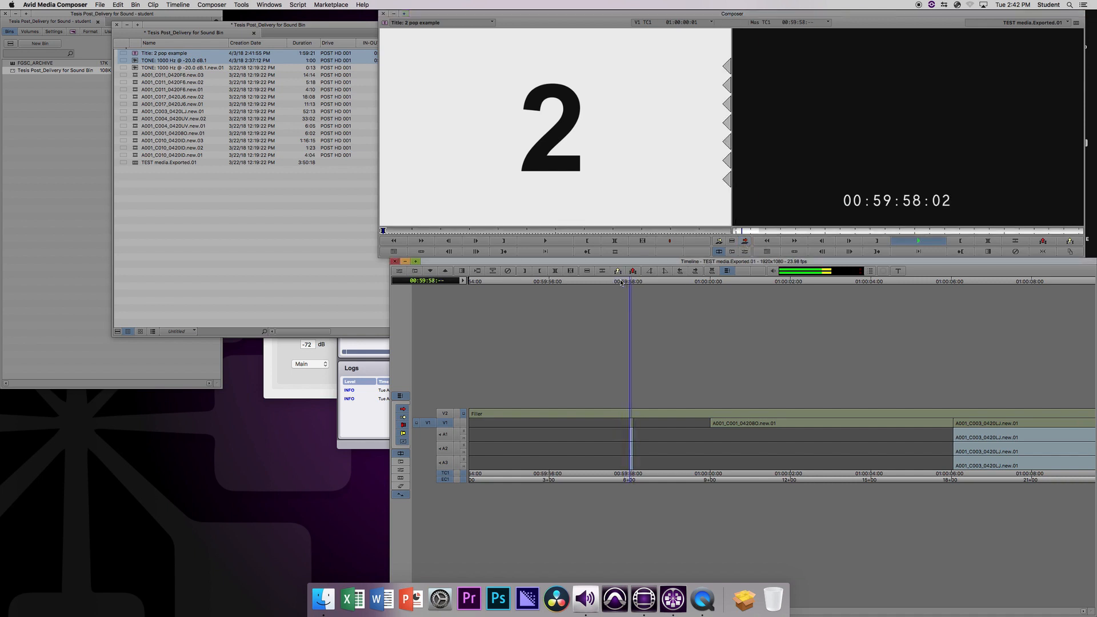
left_click_drag(632, 282, 629, 281)
key("space")
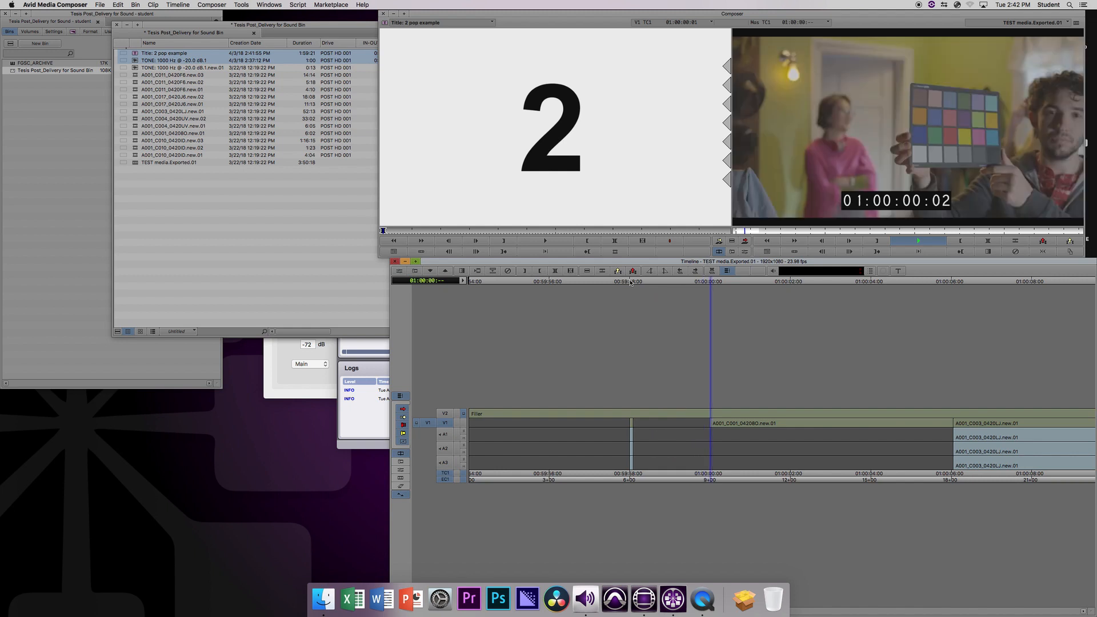
Check the frames at 01:00:00:00, 00:59:58:00 and 00:59:54:00, and play the sequence from its start through to first picture
left_click_drag(713, 283, 712, 282)
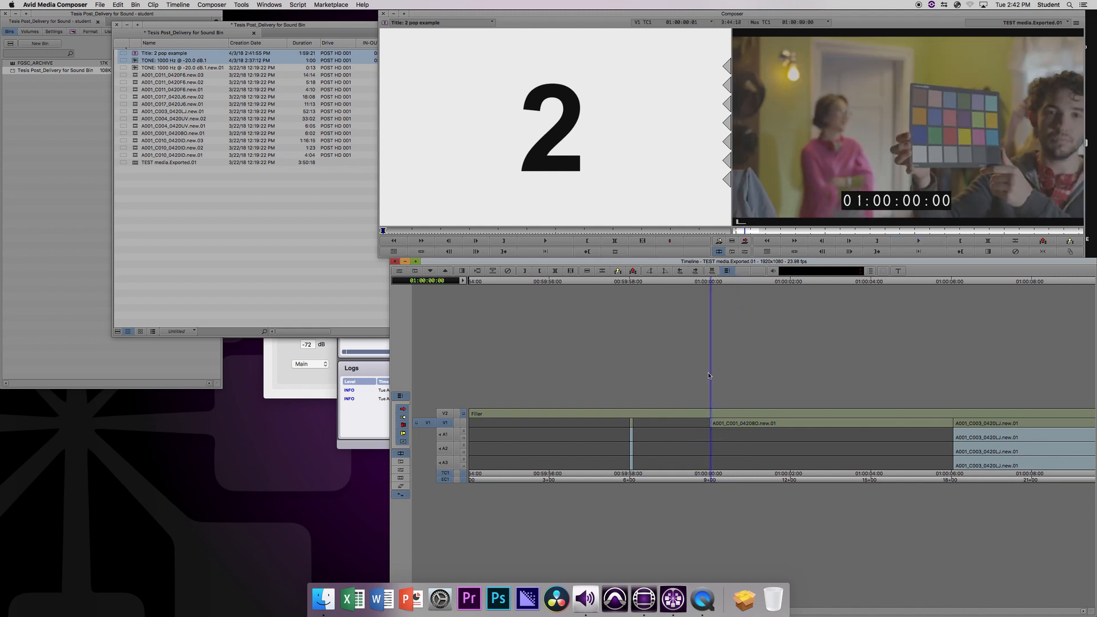
left_click_drag(635, 281, 630, 282)
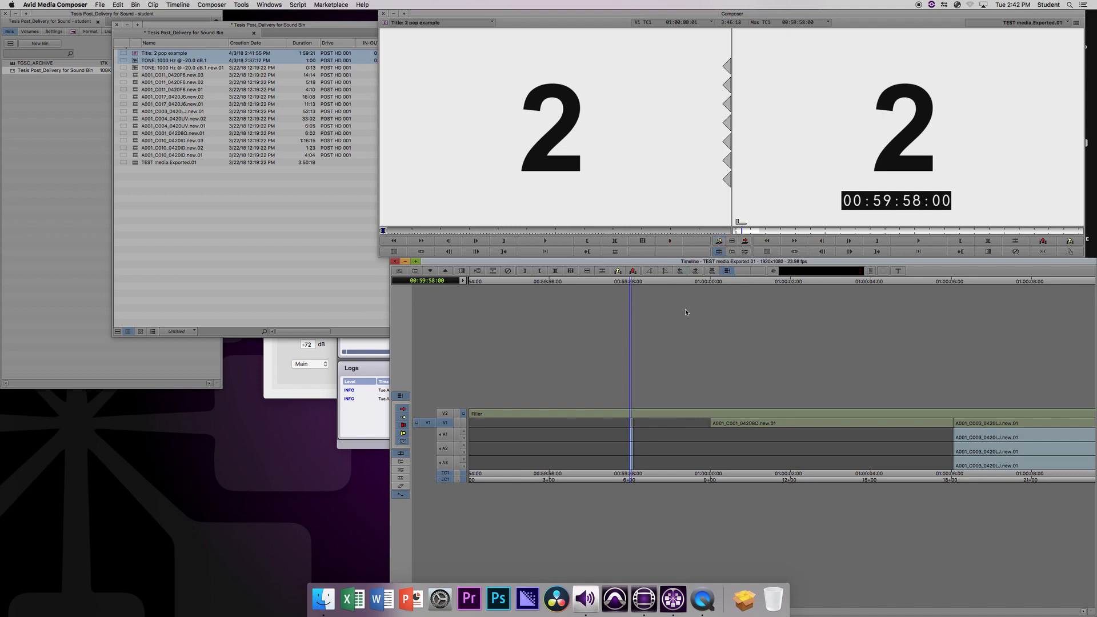
left_click_drag(628, 280, 443, 279)
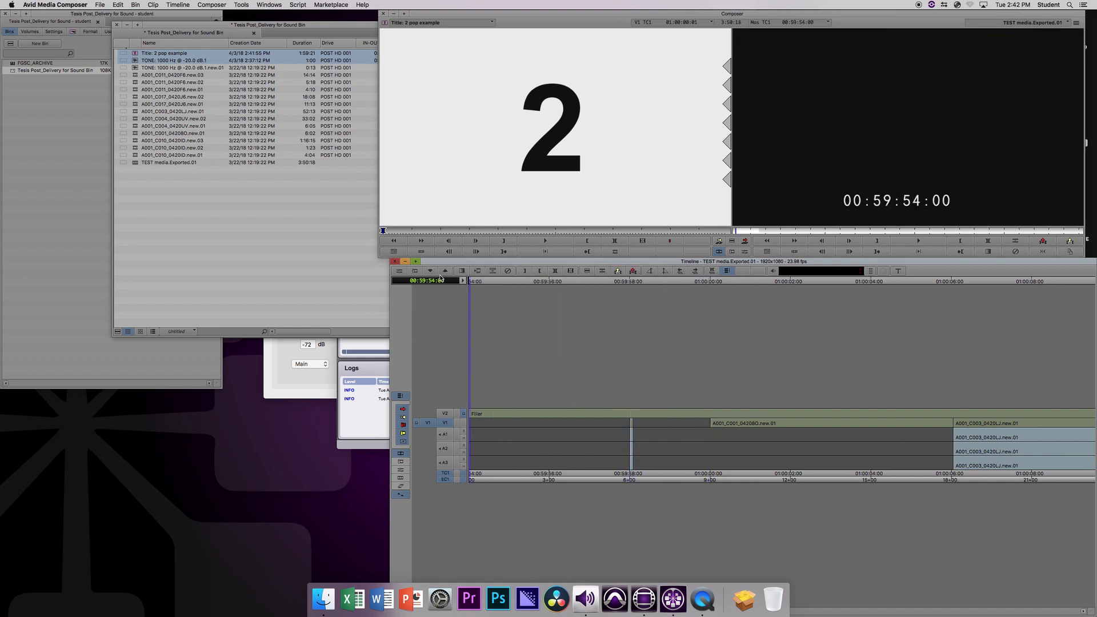
key("space")
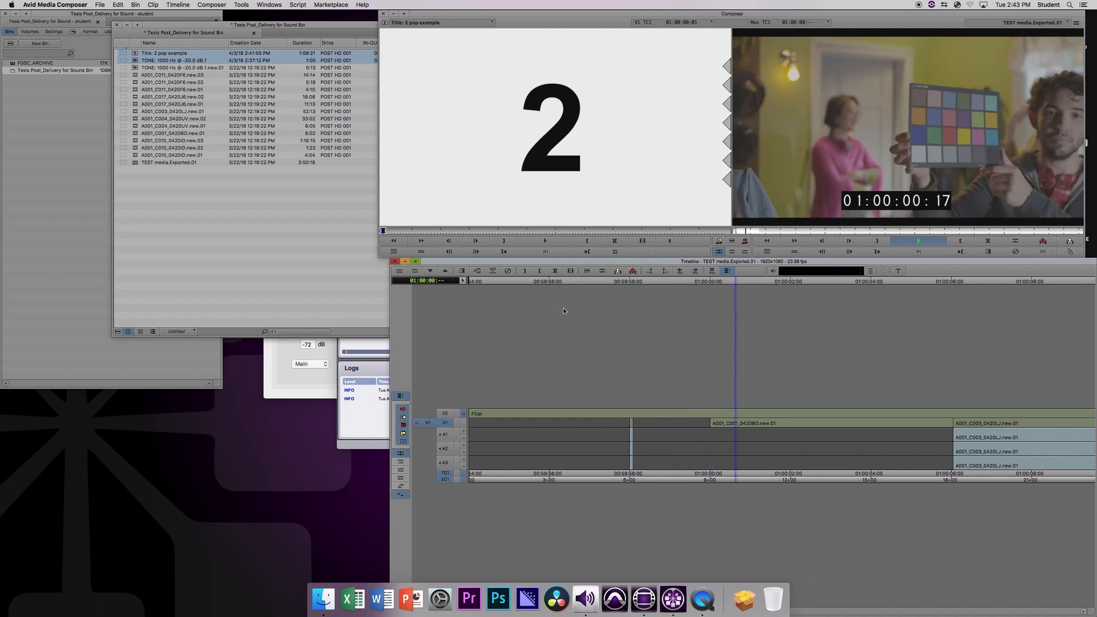
Stop playback and go to the very end of the sequence in the timeline
key("super+bracketleft")
key("super+bracketleft")
key("super+bracketleft")
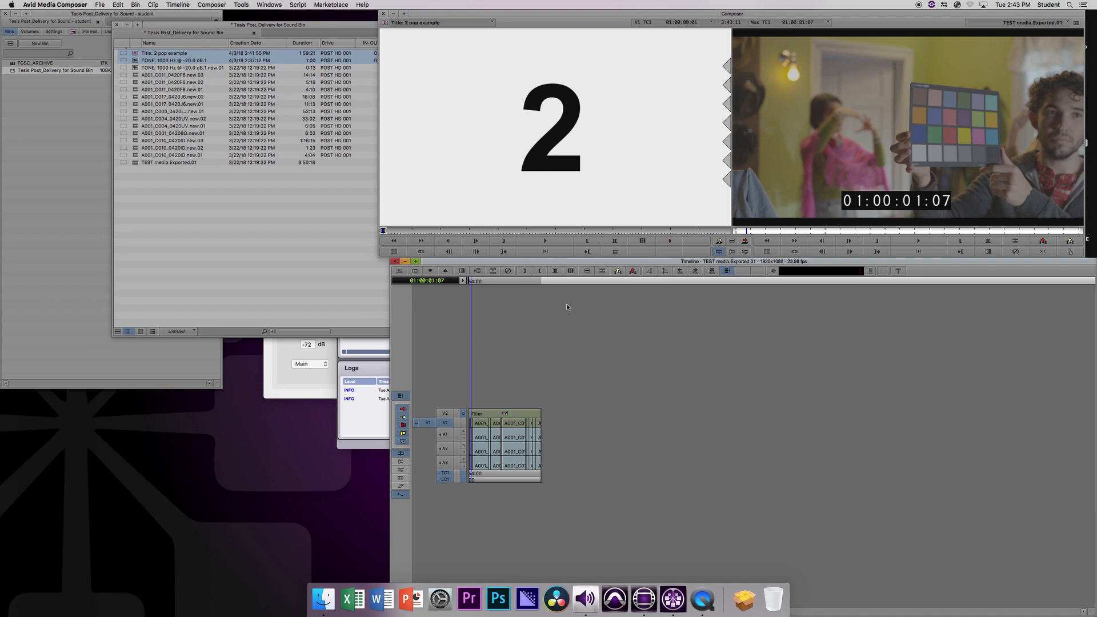
left_click_drag(584, 282, 610, 284)
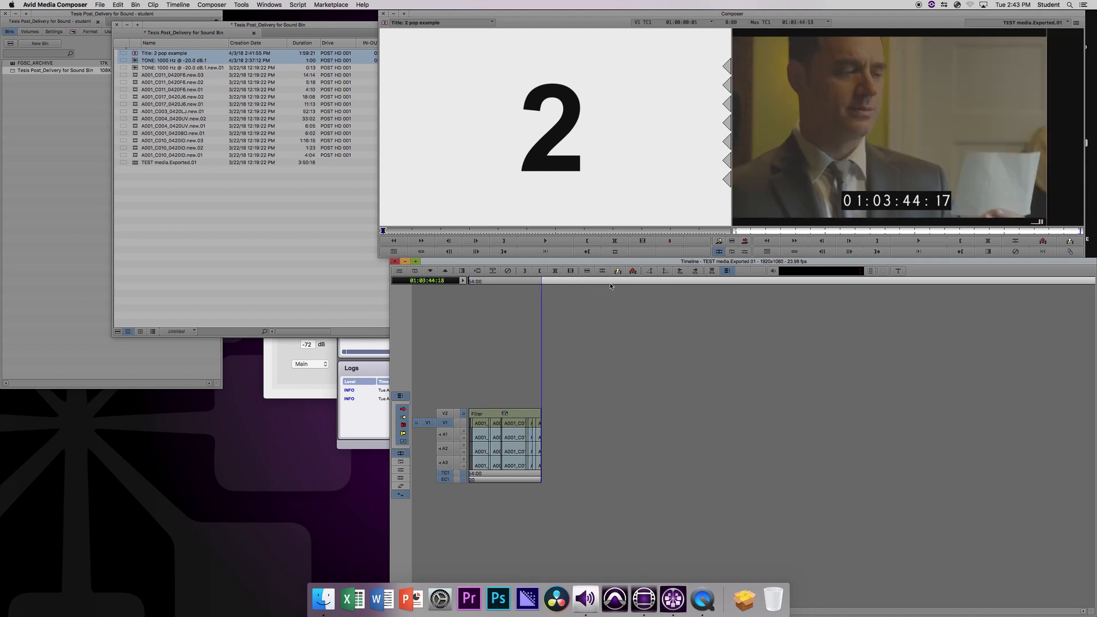